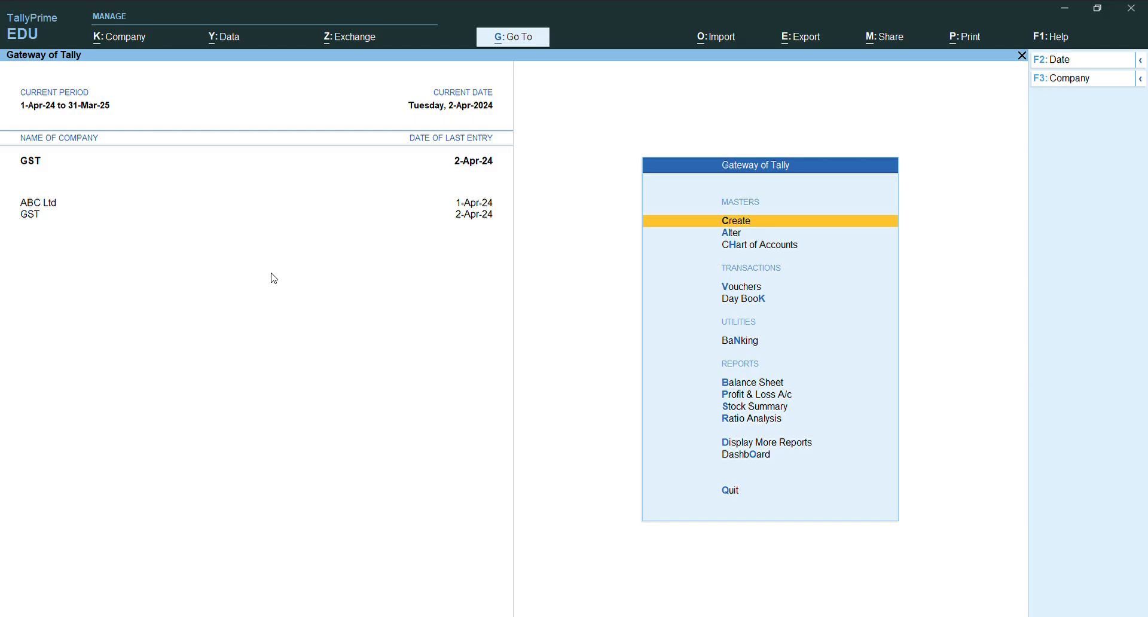
Start a new ledger named Courier Service and place it under the Indirect Expenses group.
key("Return")
key("Down")
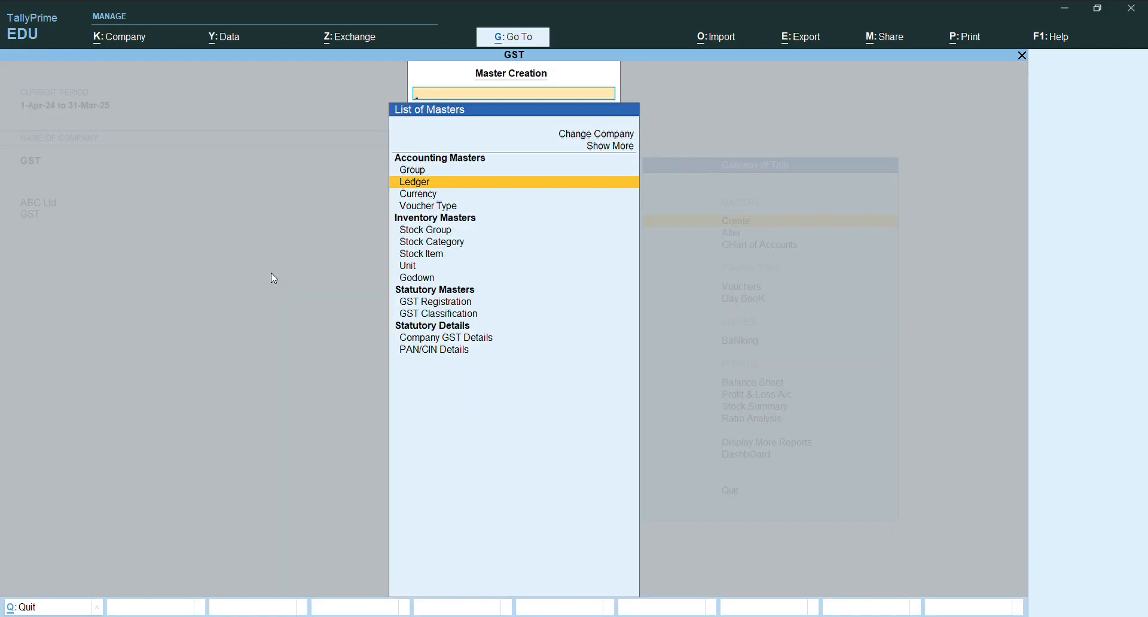
key("Return")
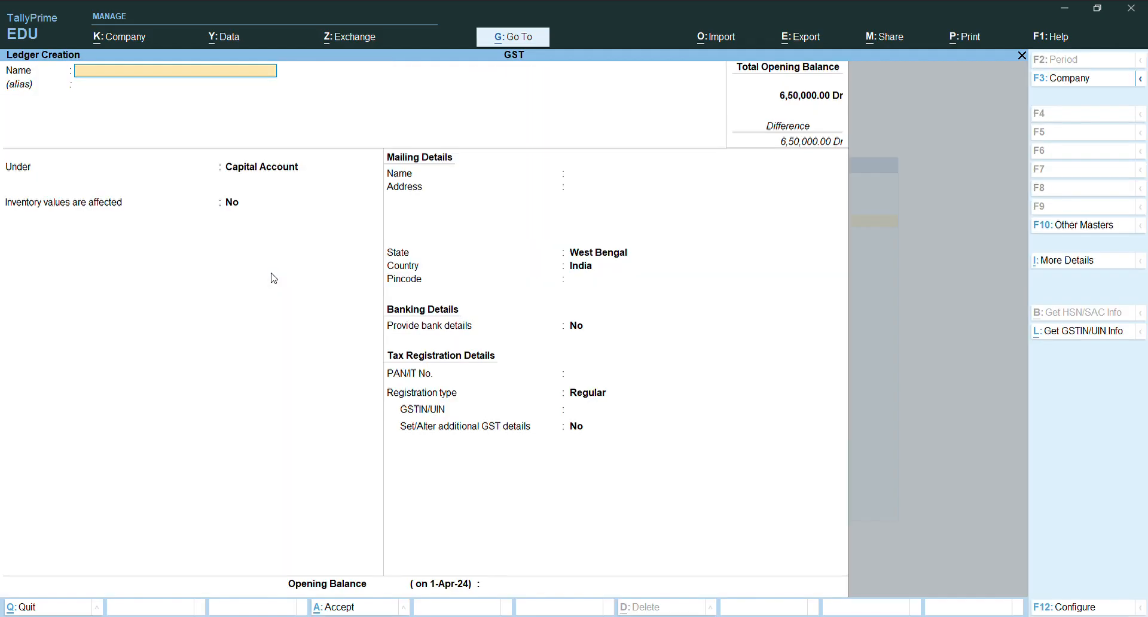
type("Cou")
type("rier Service")
key("Return")
key("Return")
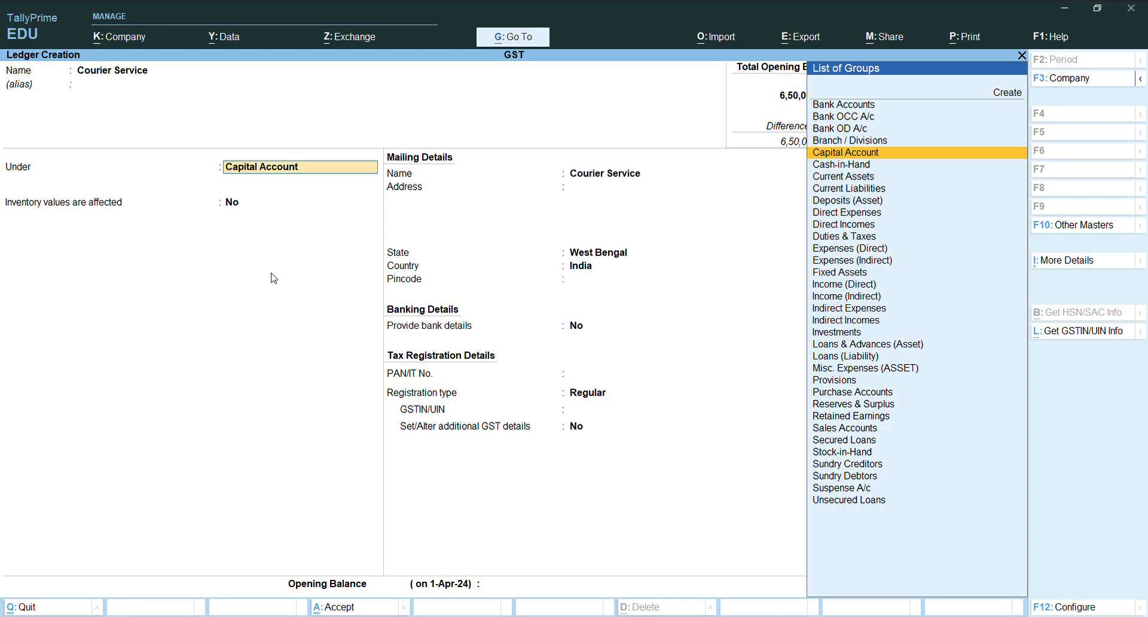
type("In")
key("Down")
key("Down")
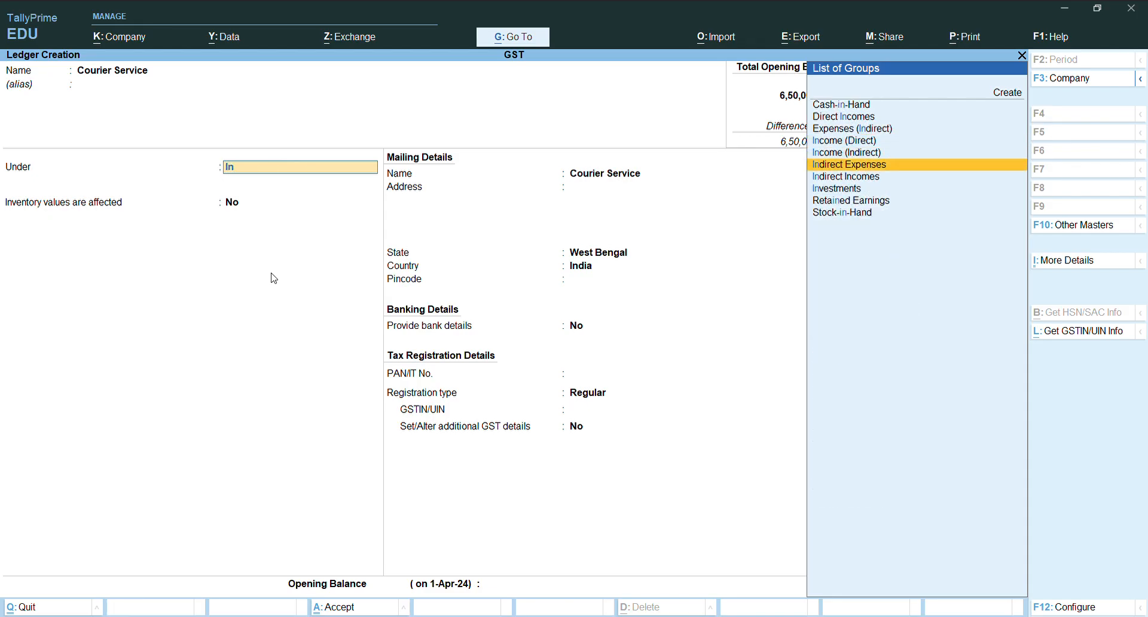
key("Return")
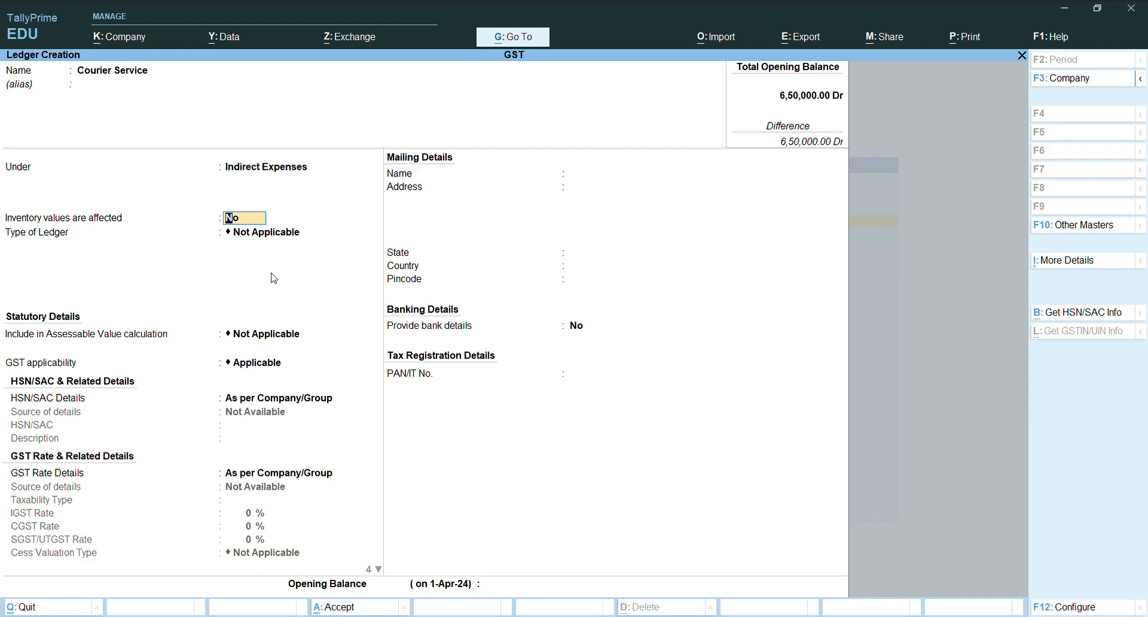
Keep GST applicable and specify the ledger's HSN/SAC details here, with code 996812 and description Courier Service.
key("Return")
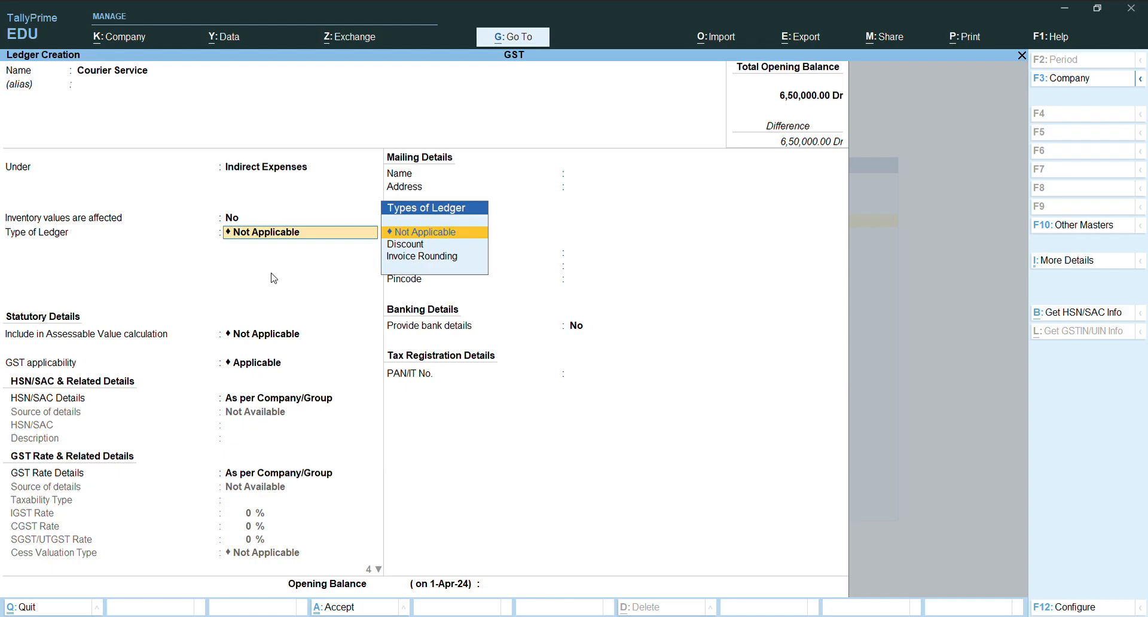
key("Return")
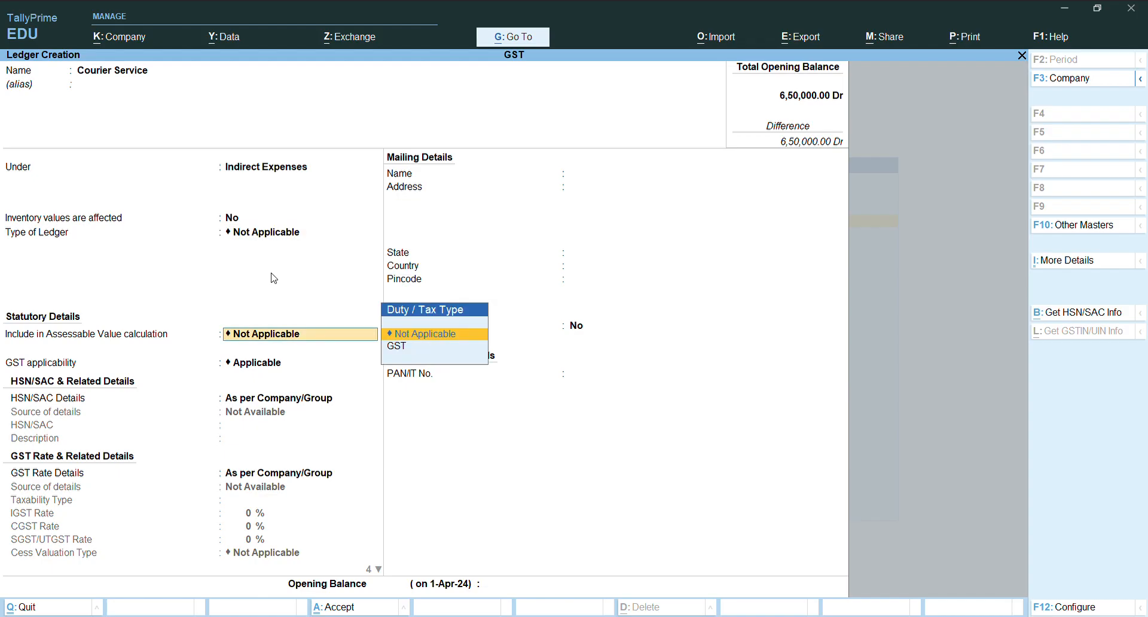
key("Return")
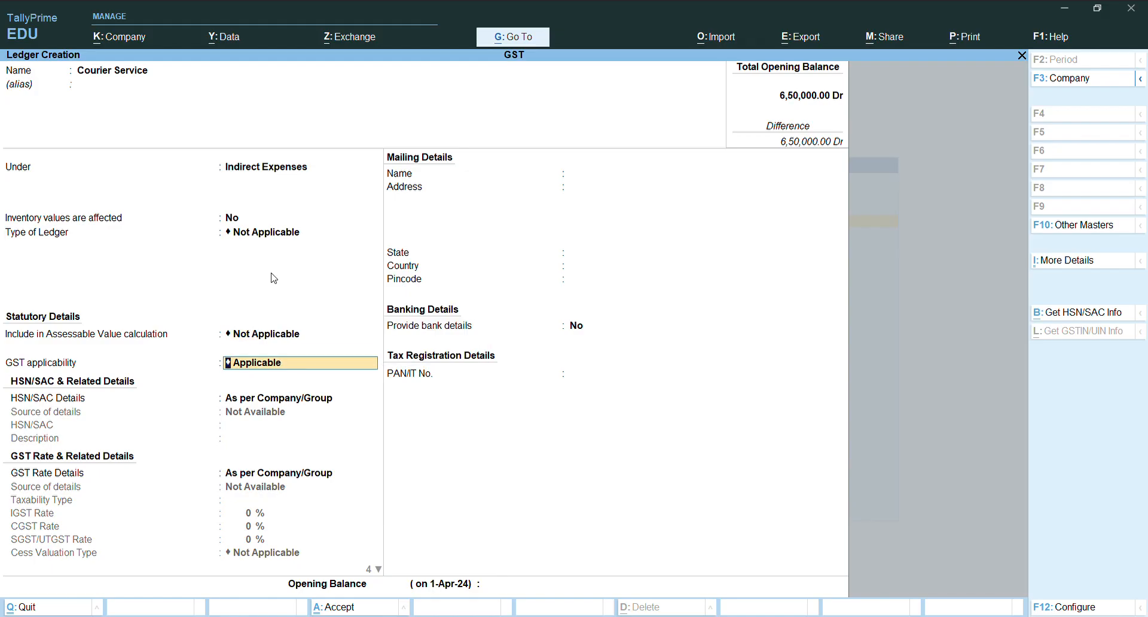
key("Return")
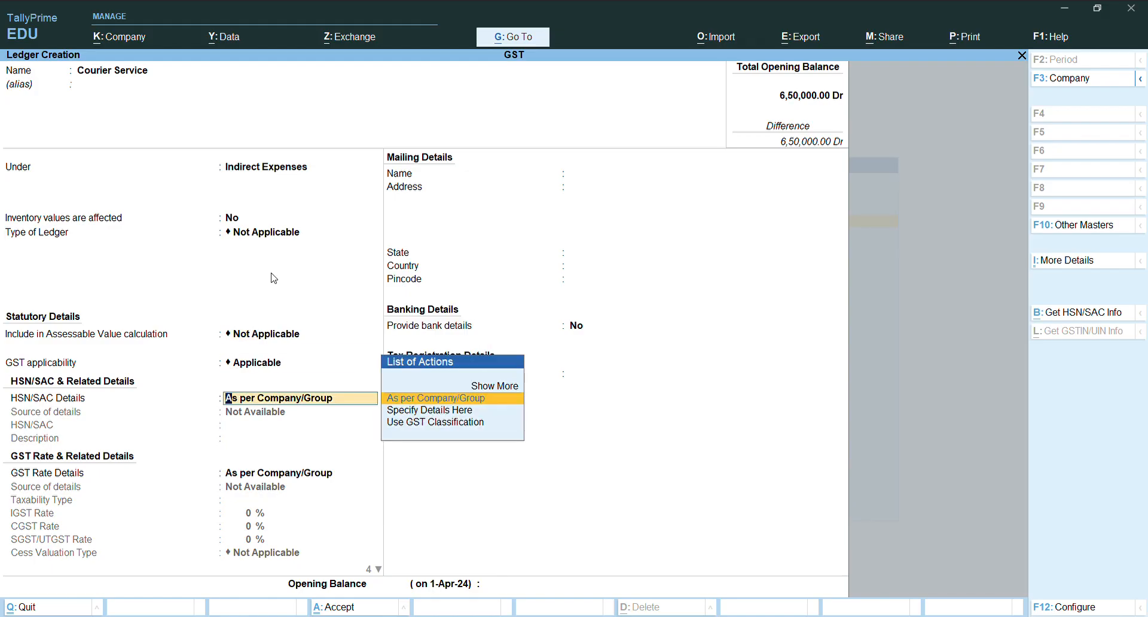
key("Down")
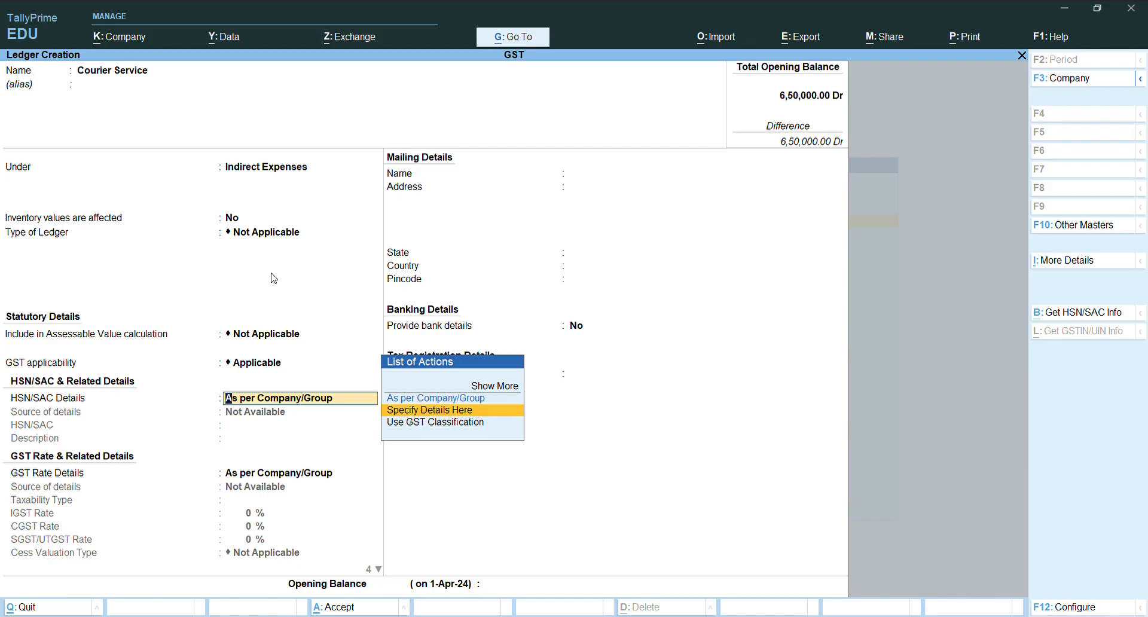
key("Return")
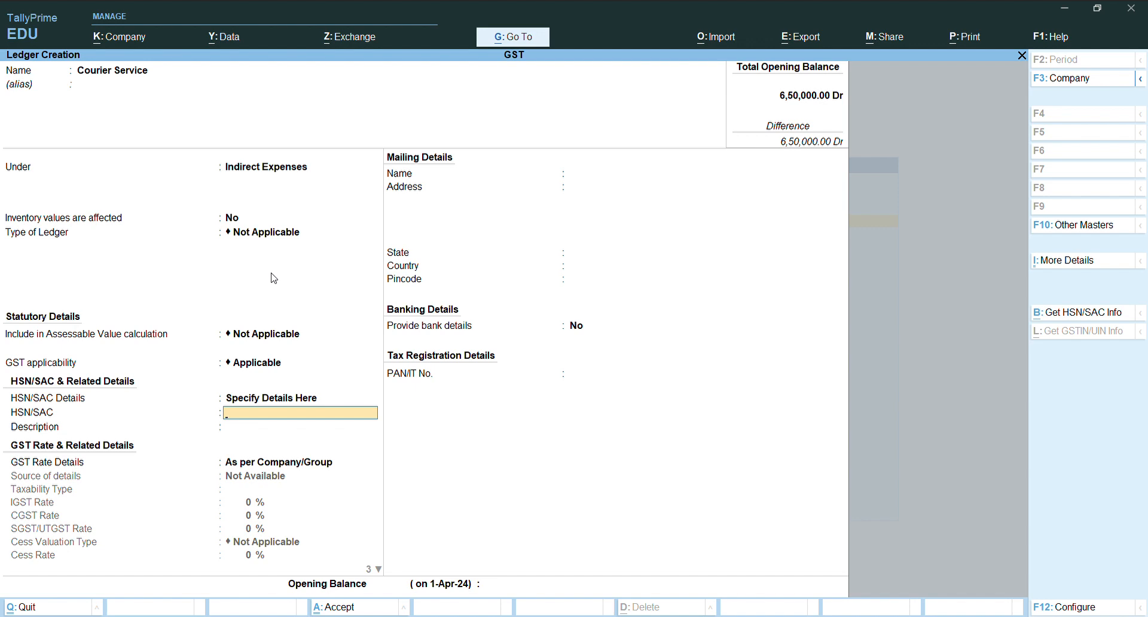
type("996812")
key("Return")
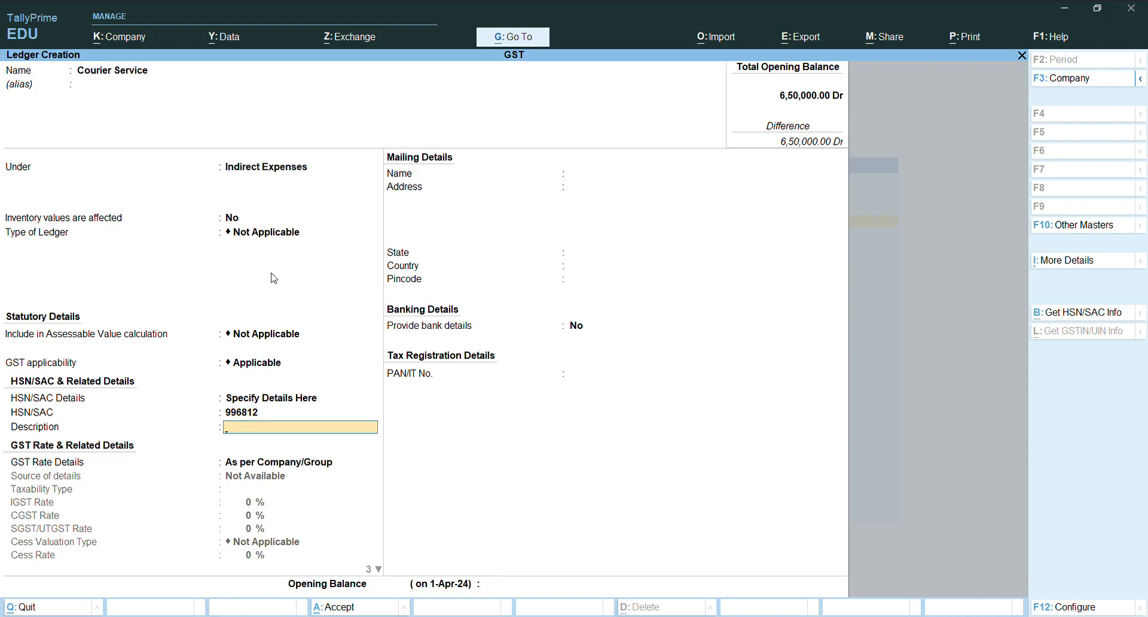
type("Courier Service")
key("Return")
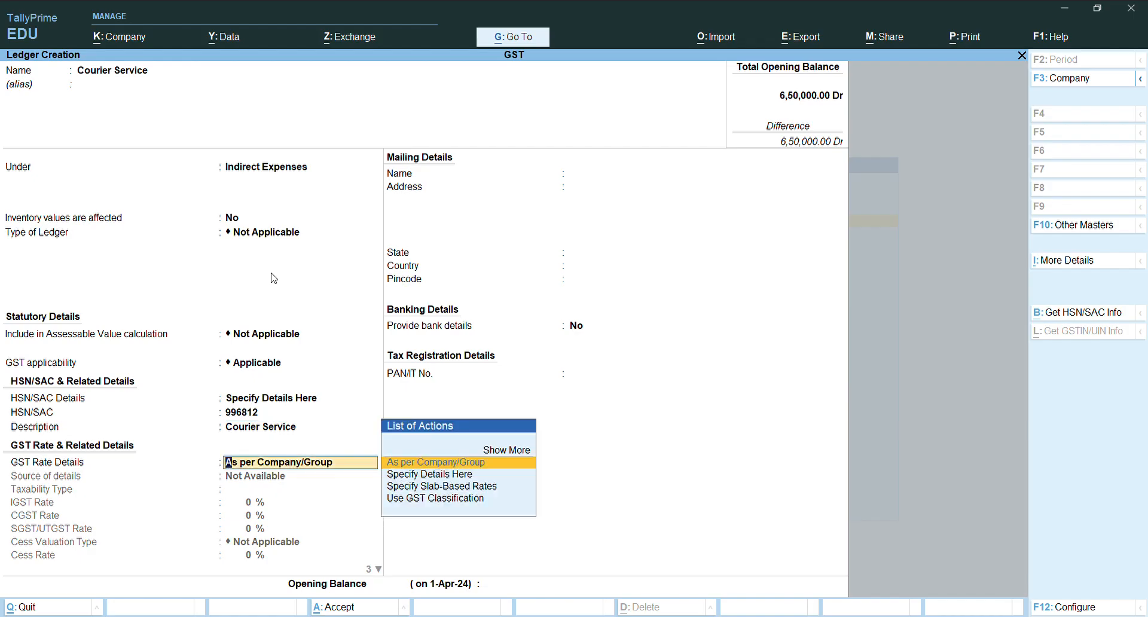
Specify the ledger's GST rate details here as Taxable, with CGST 18% and SGST/UTGST 18%.
key("Down")
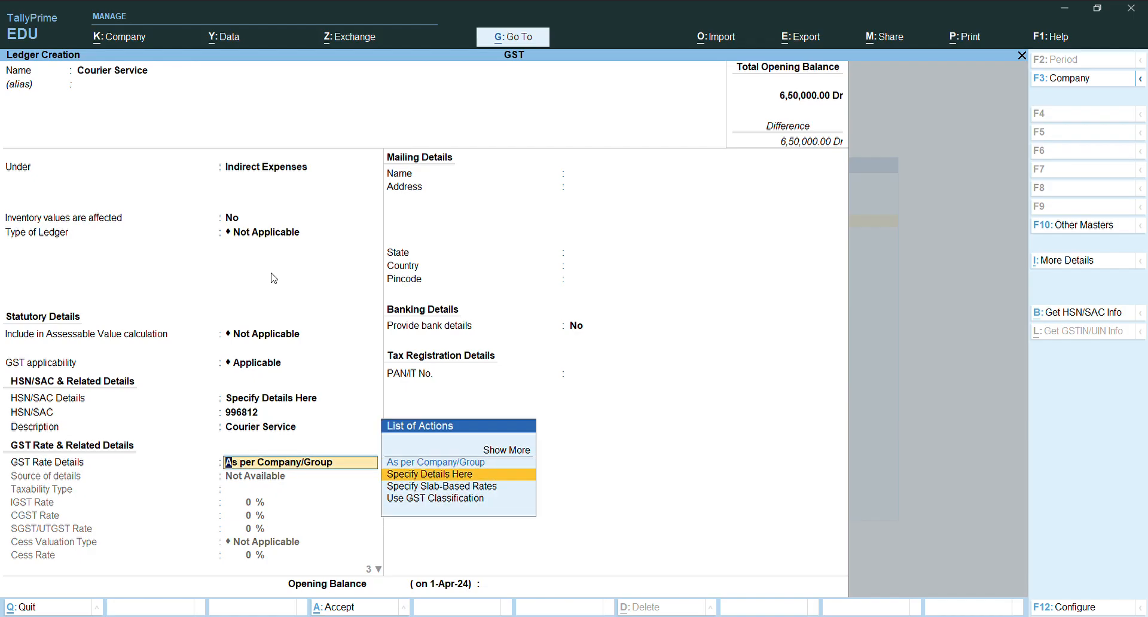
key("Return")
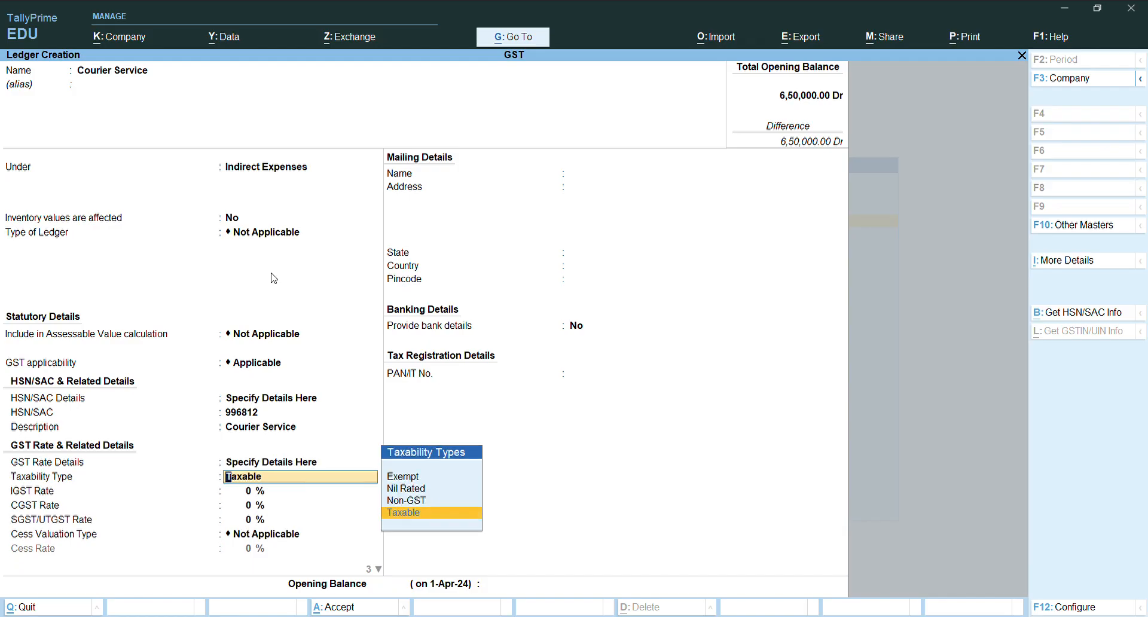
key("Return")
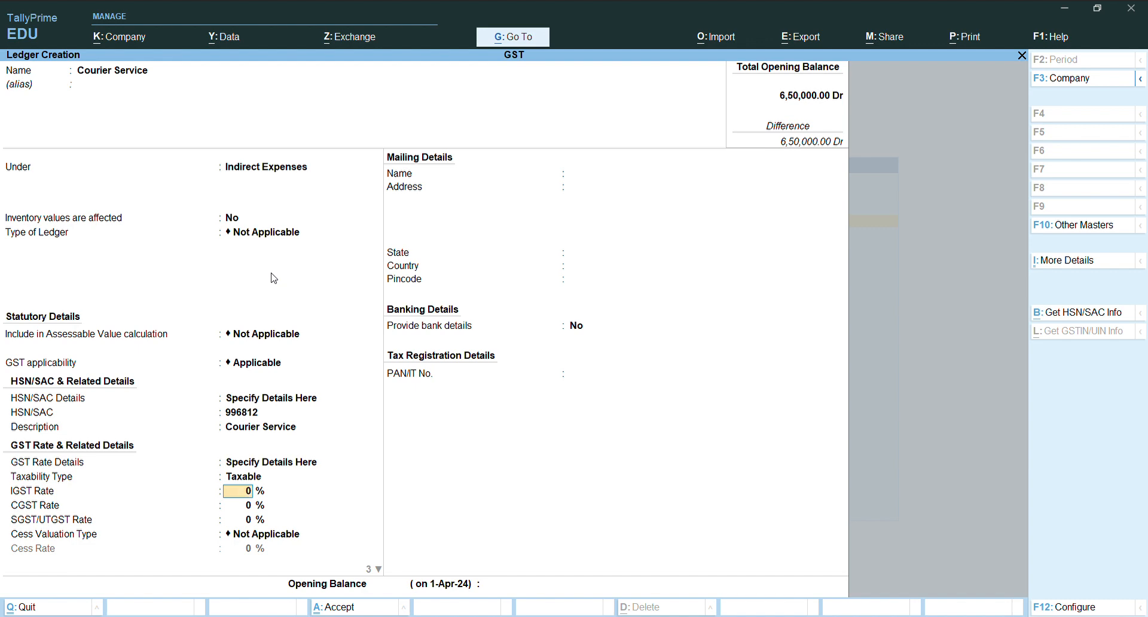
key("Return")
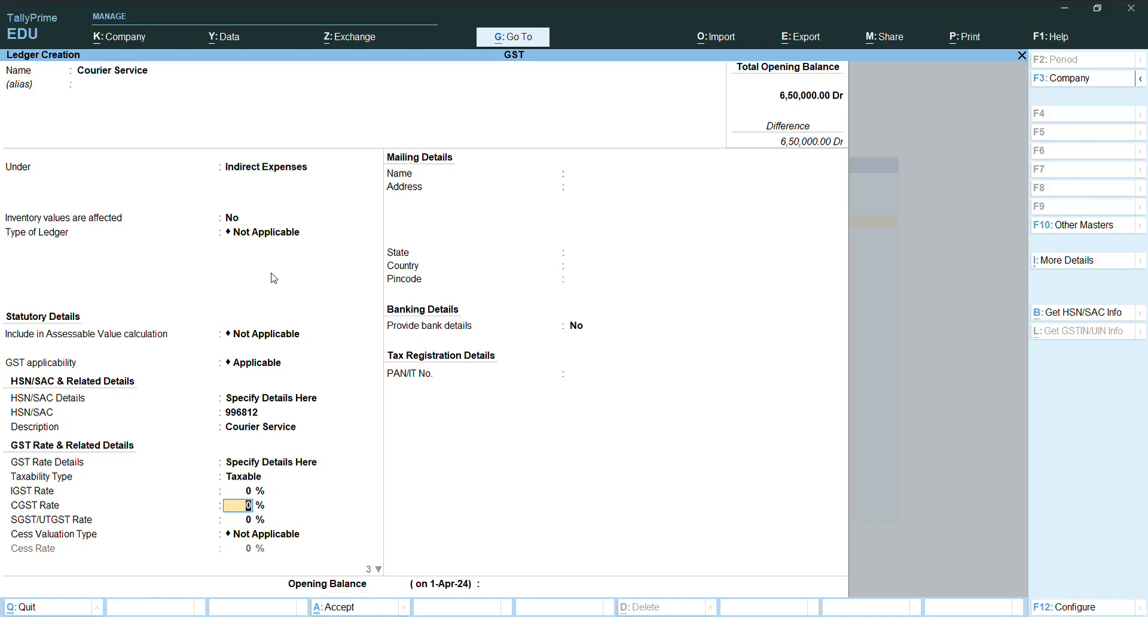
type("18")
key("Return")
type("1")
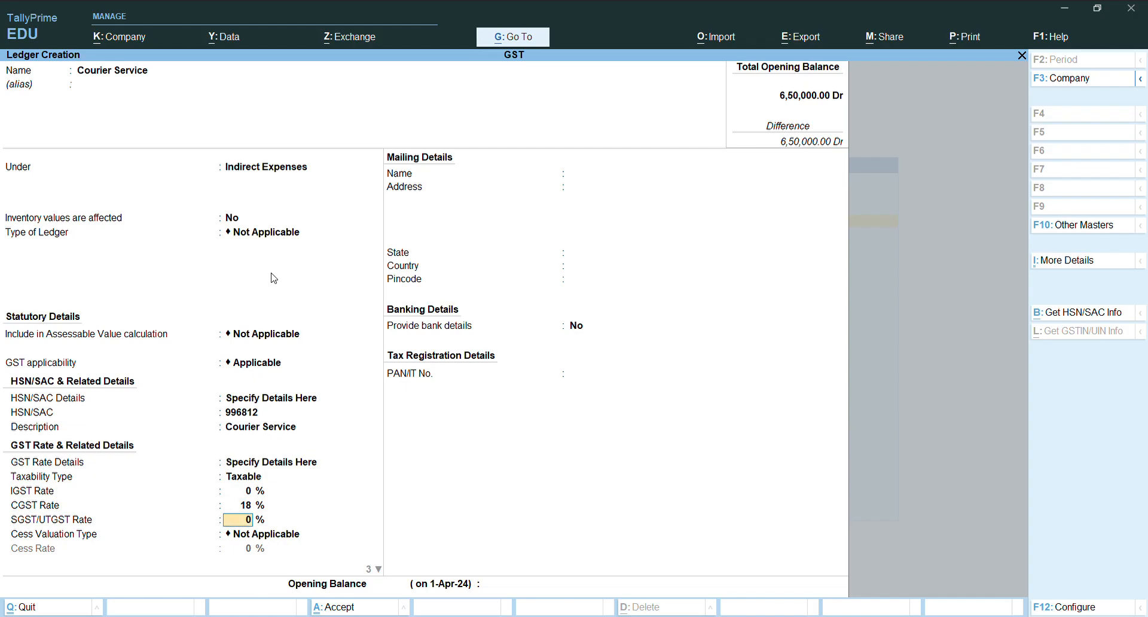
type("8")
key("Return")
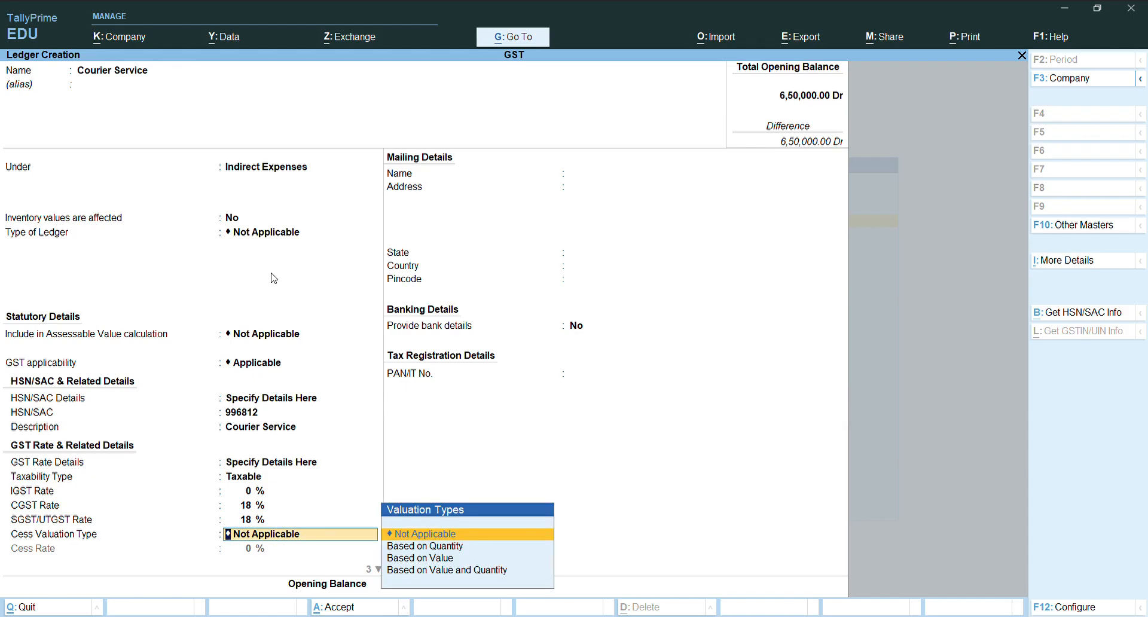
Keep cess Not Applicable, reverse charge No, input tax credit Yes and supply type Services, and save the ledger without an opening balance.
key("Down")
key("Down")
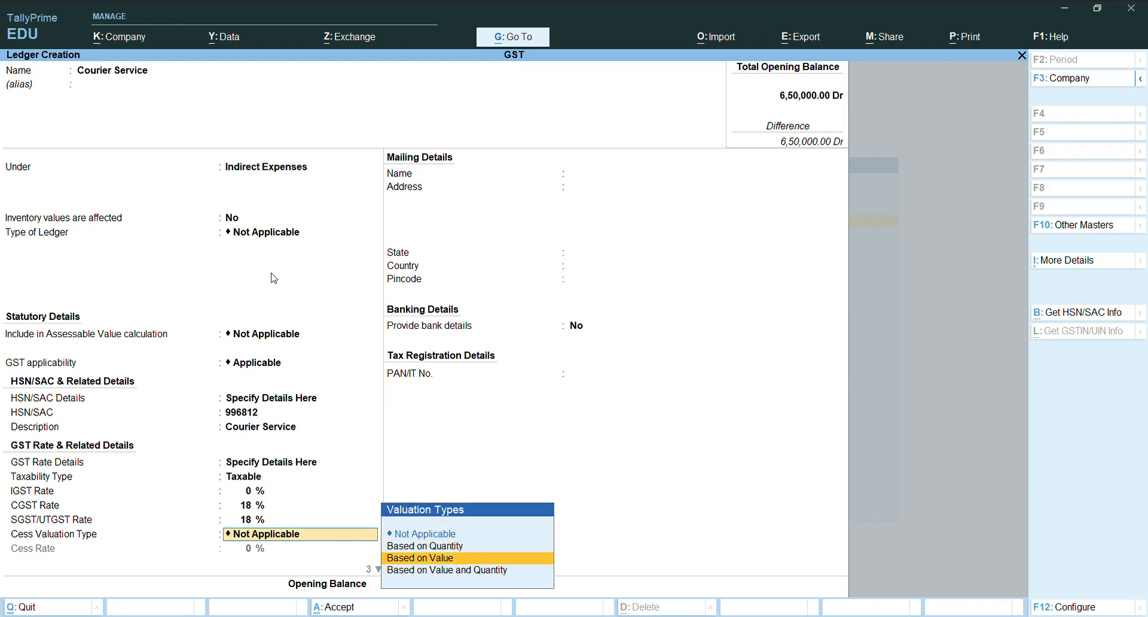
key("Up")
key("Up")
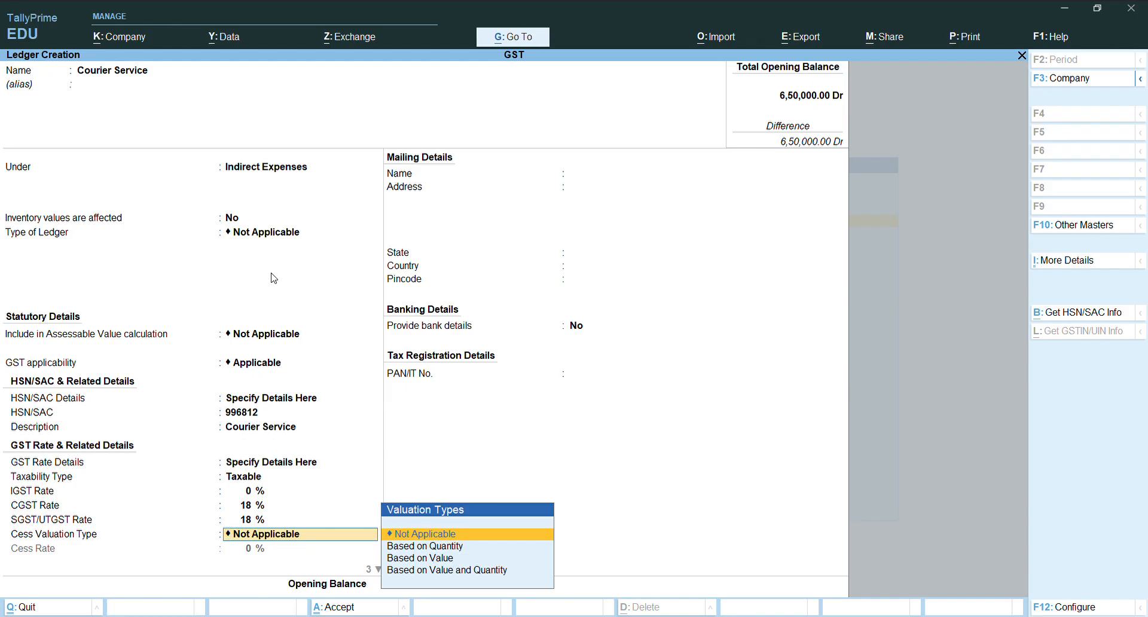
key("Return")
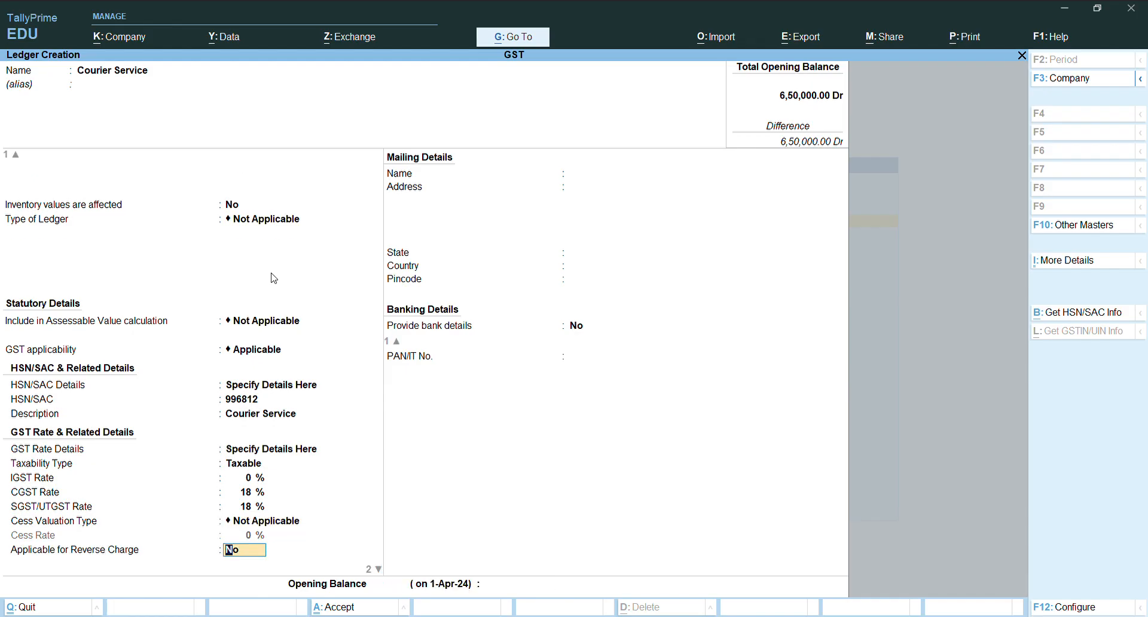
key("Return")
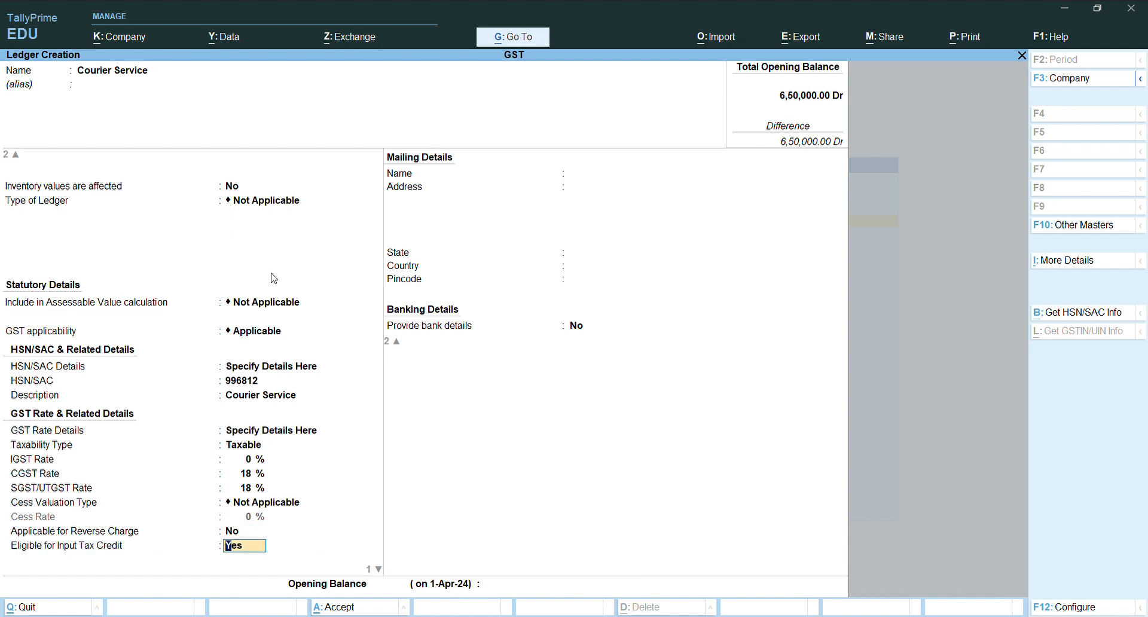
key("Return")
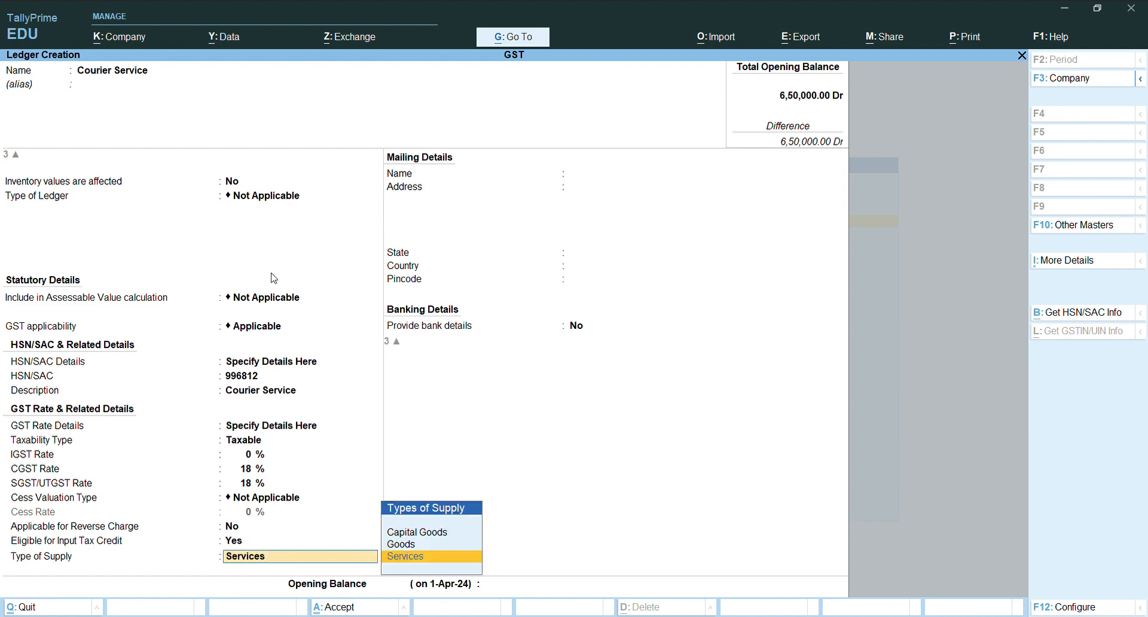
key("Return")
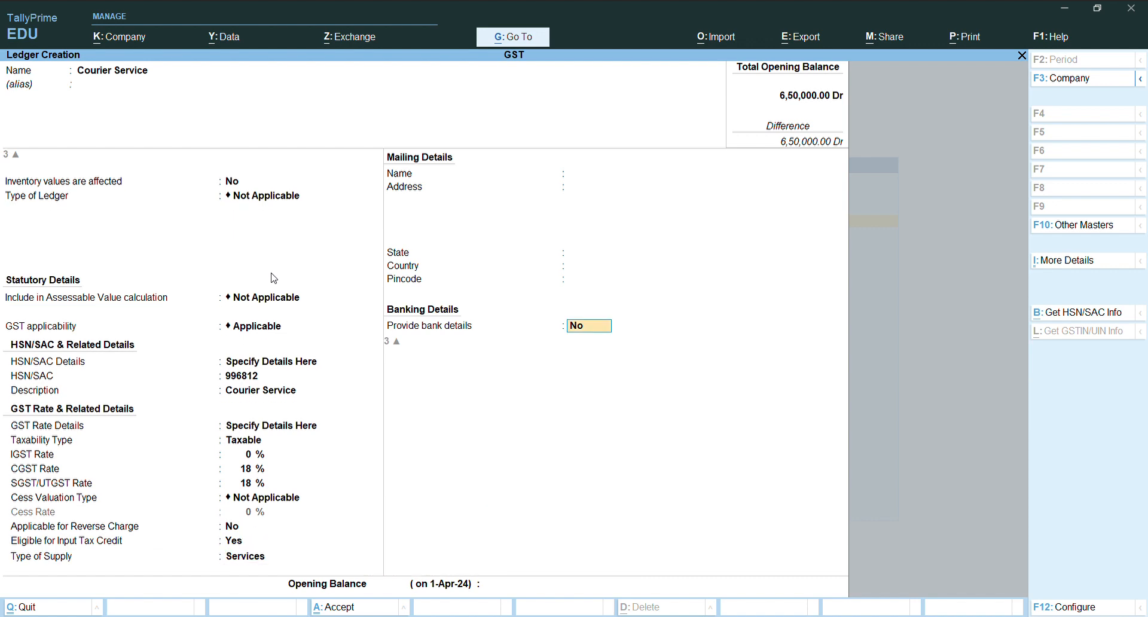
key("Return")
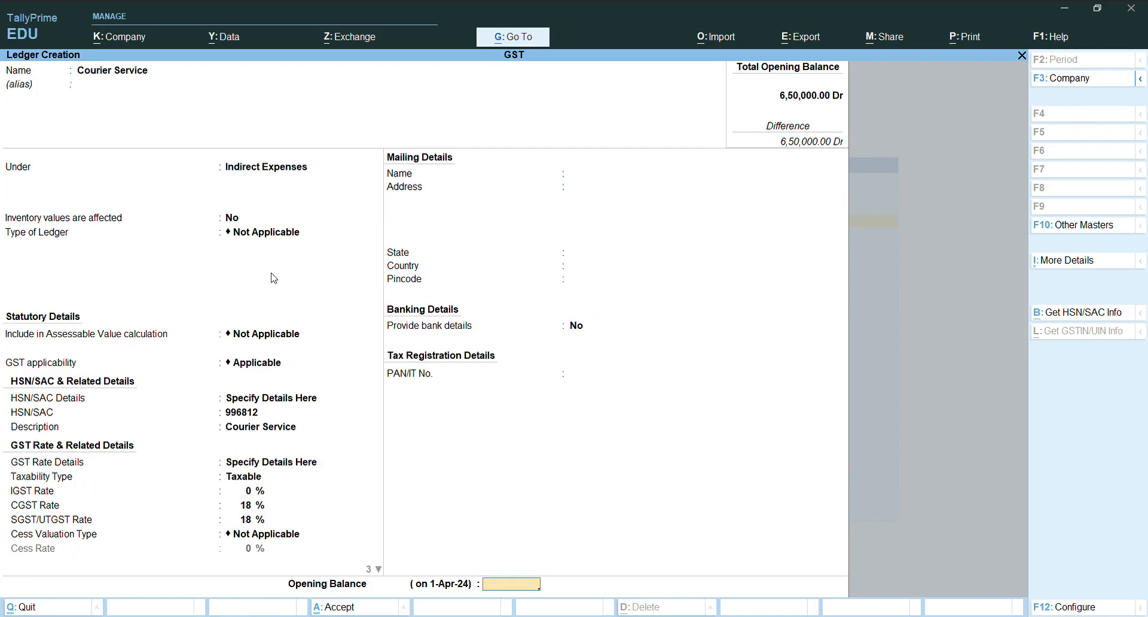
key("Return")
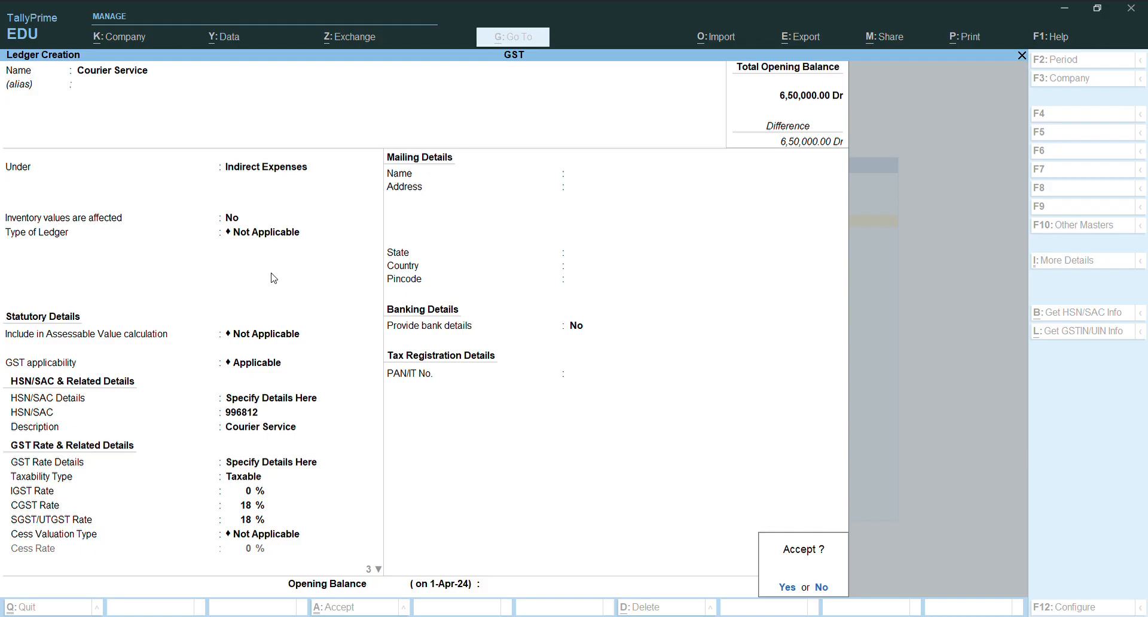
key("Return")
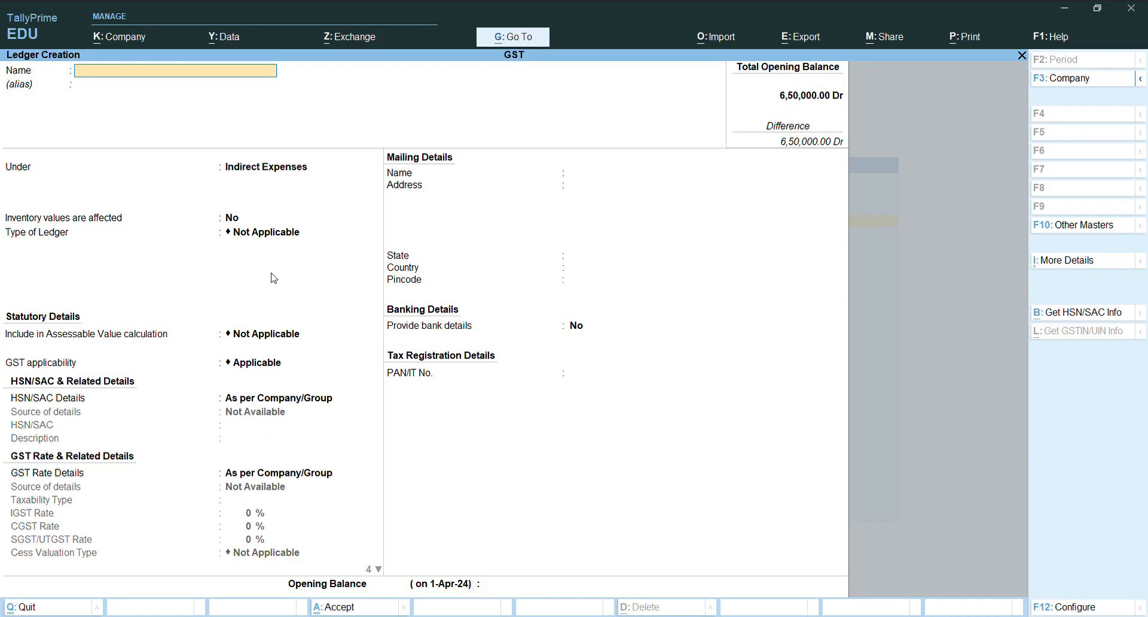
Leave ledger creation and start a new Purchase voucher.
key("Escape")
key("Return")
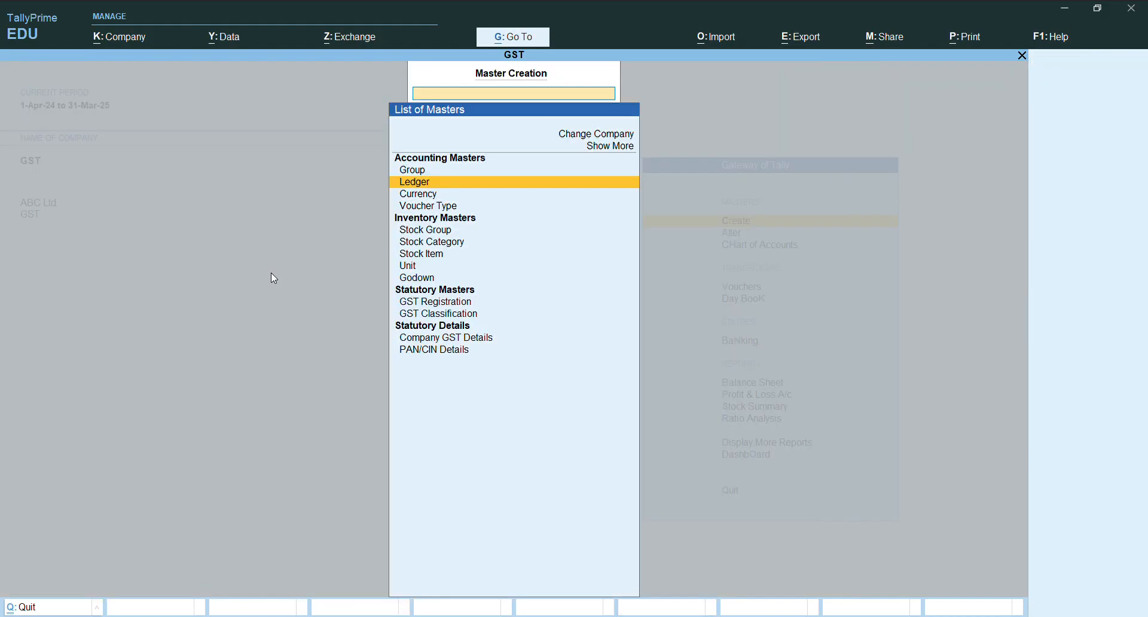
key("Escape")
key("Down")
key("Down")
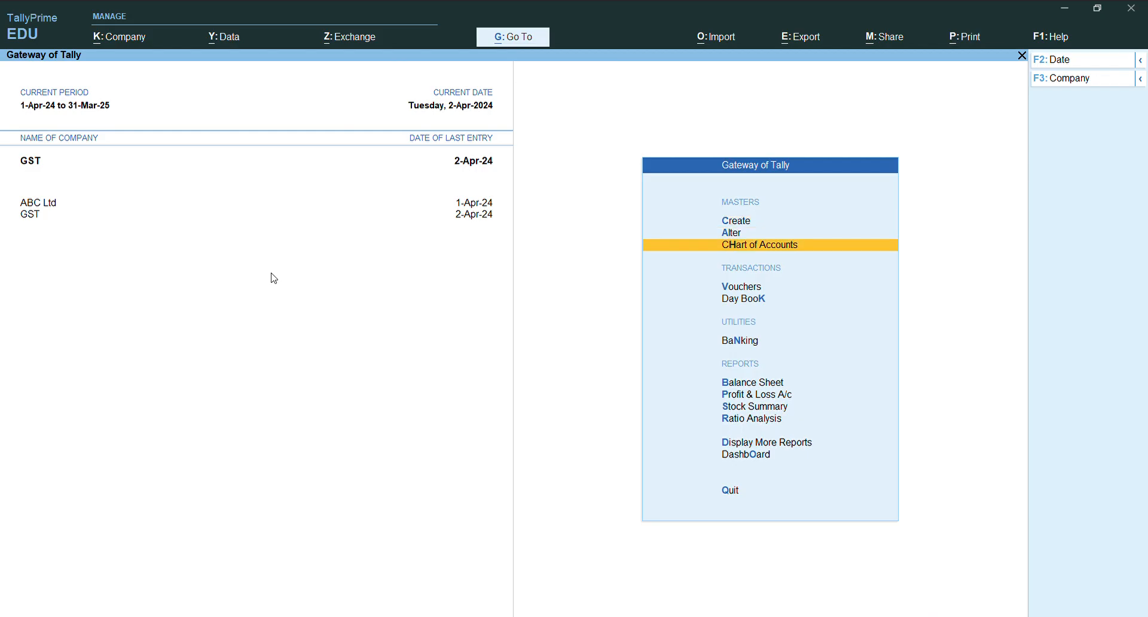
key("Down")
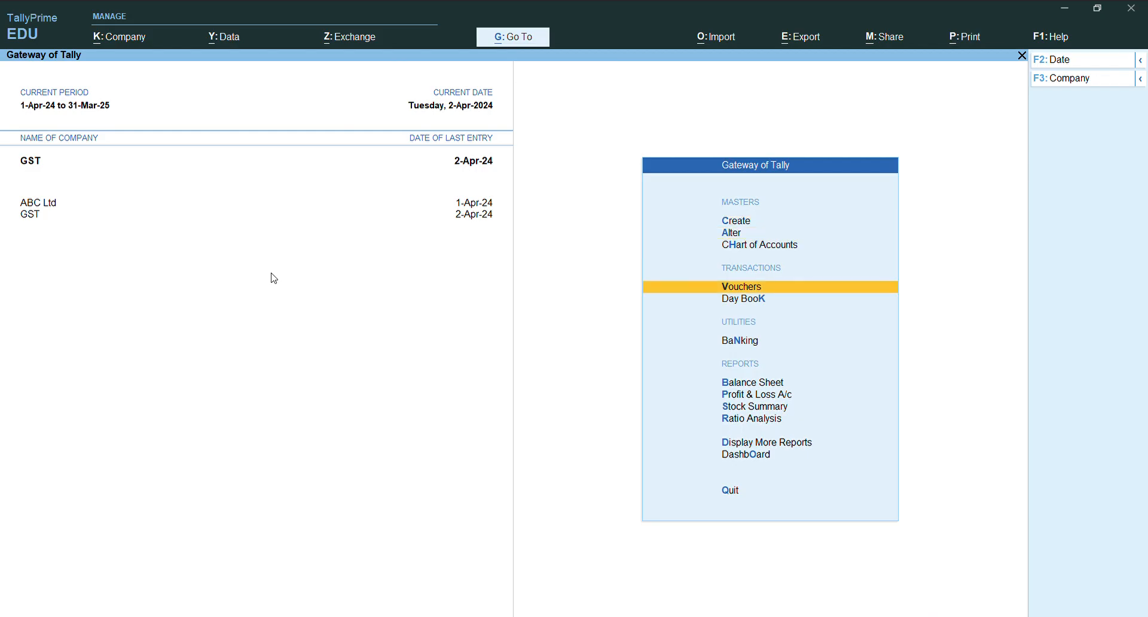
key("Return")
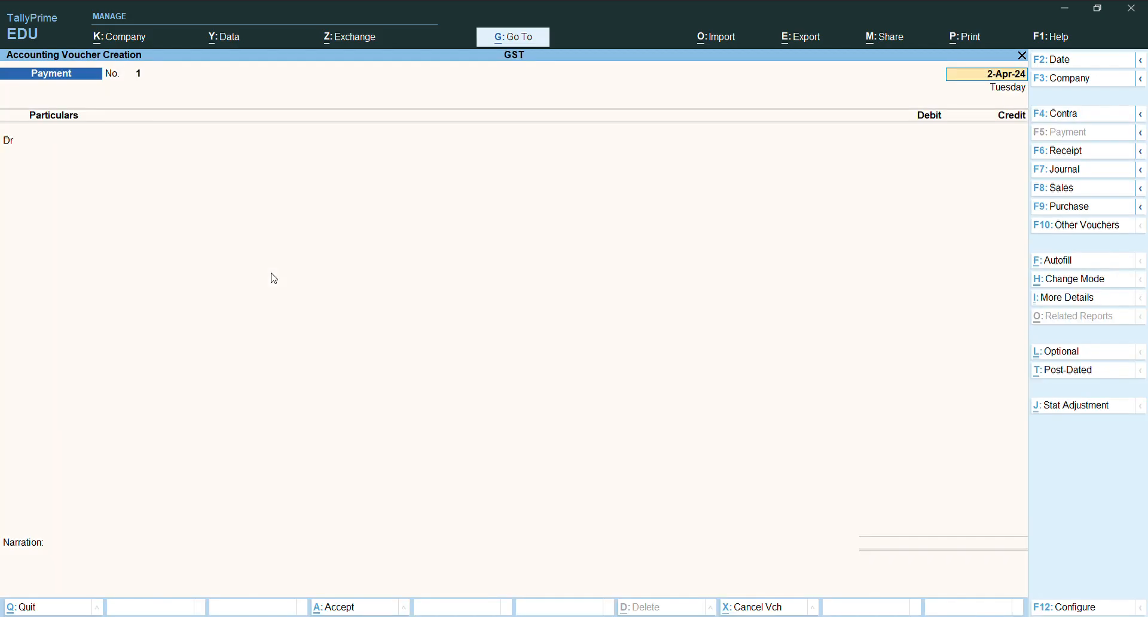
key("F9")
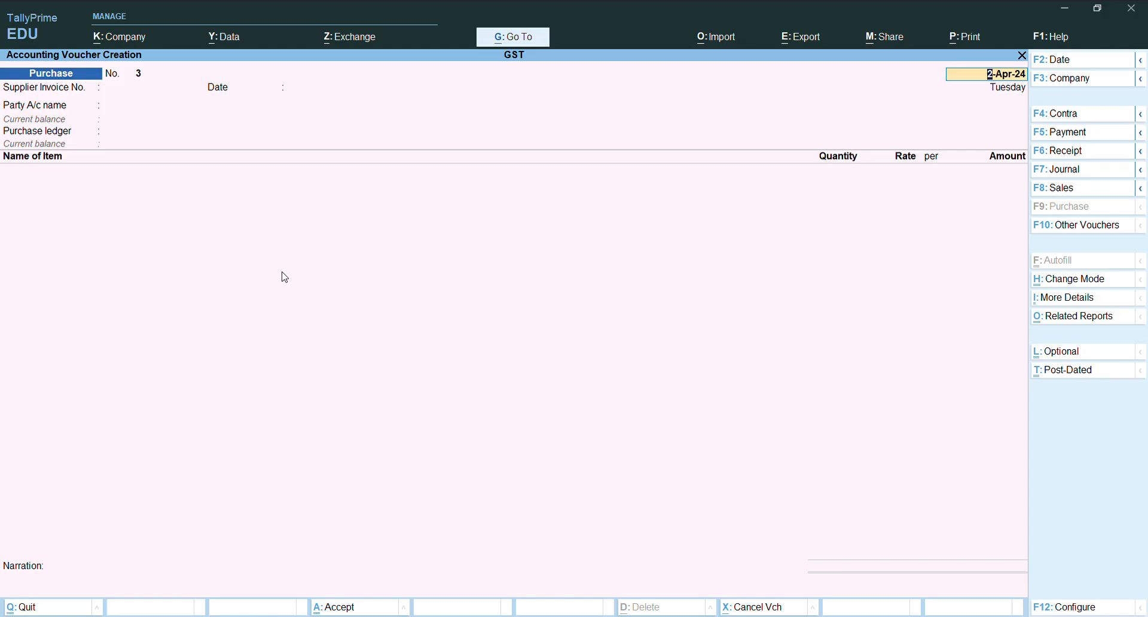
Change the purchase voucher's mode to Accounting Invoice.
left_click(1083, 289)
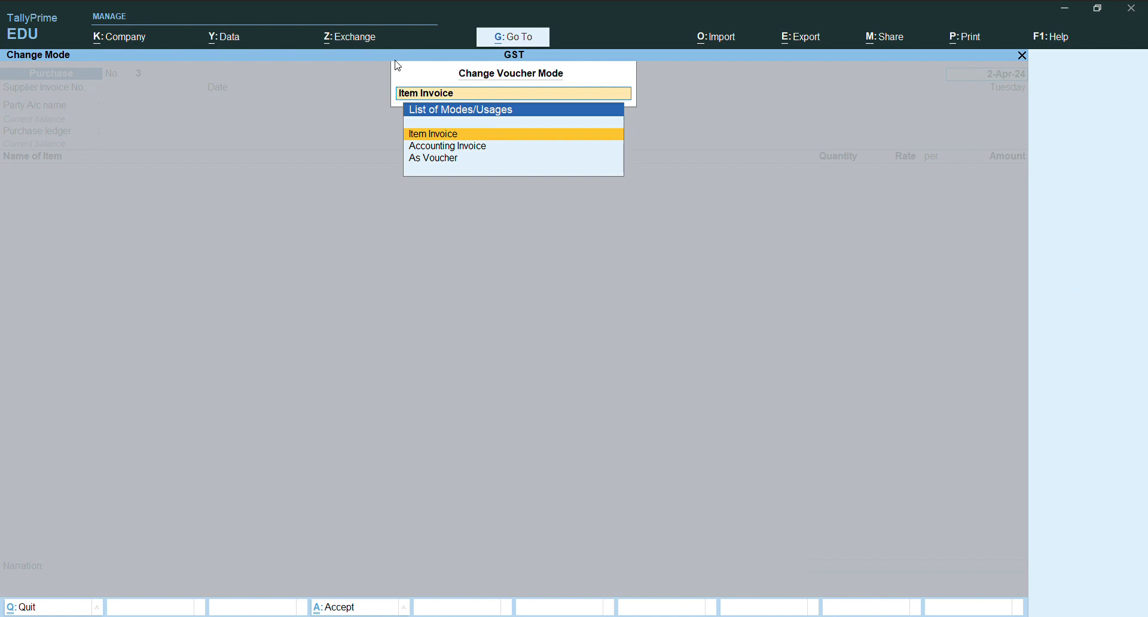
key("Down")
key("Return")
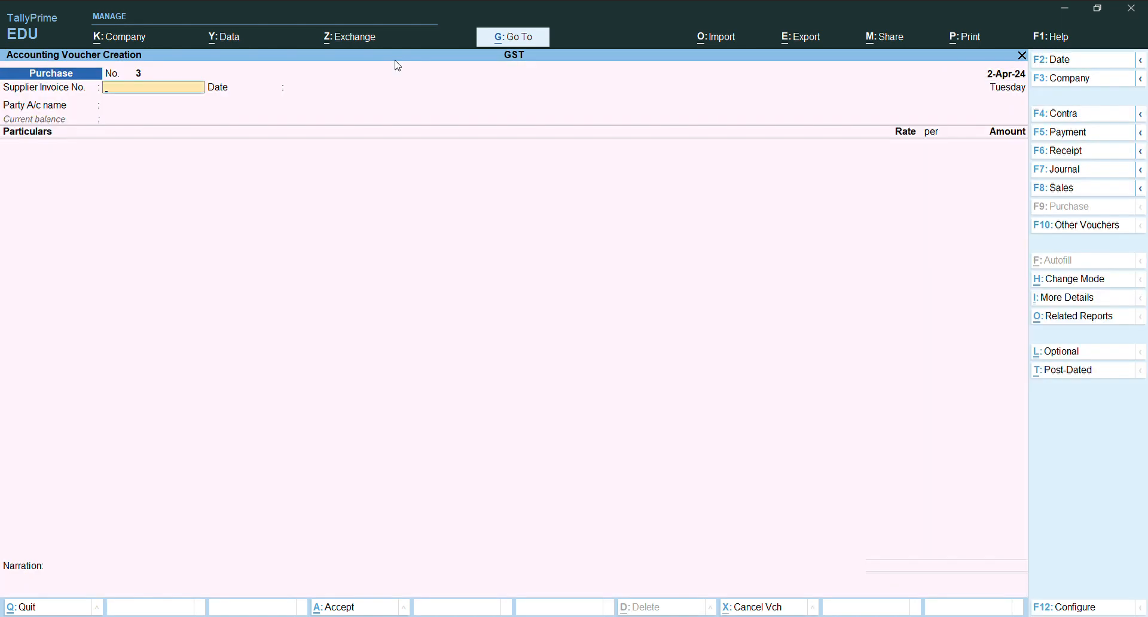
Leave the supplier invoice number blank and set the supplier invoice date to 01-04-2024.
key("Return")
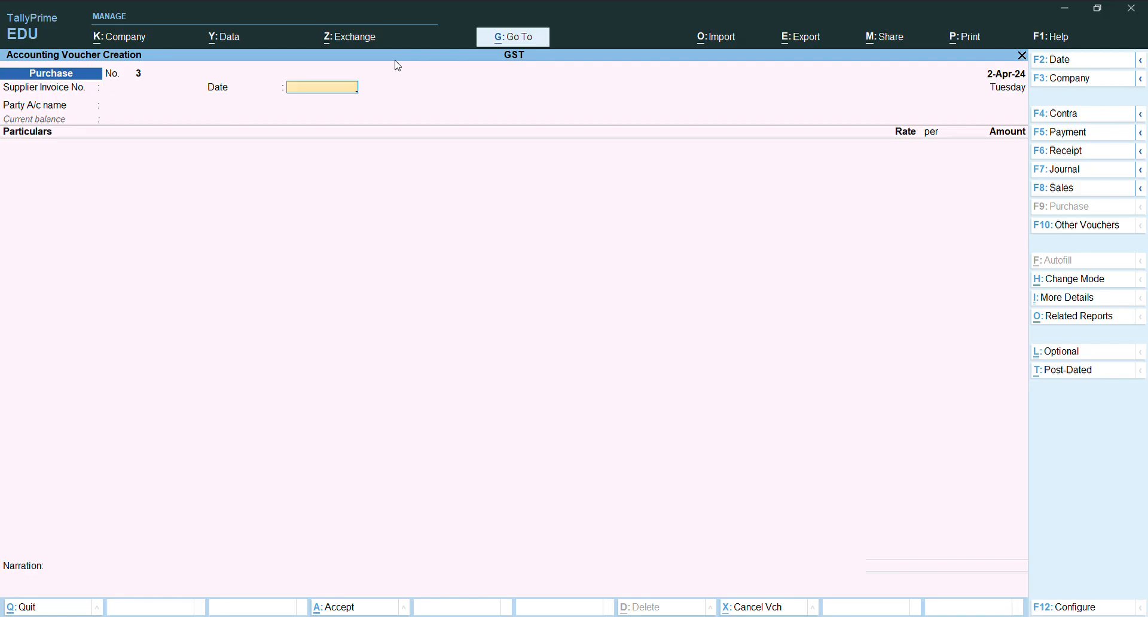
type("041-04-2024")
key("BackSpace")
key("BackSpace")
key("BackSpace")
key("BackSpace")
key("BackSpace")
key("BackSpace")
key("BackSpace")
key("BackSpace")
key("BackSpace")
key("BackSpace")
key("BackSpace")
type("01-04-2024")
key("Return")
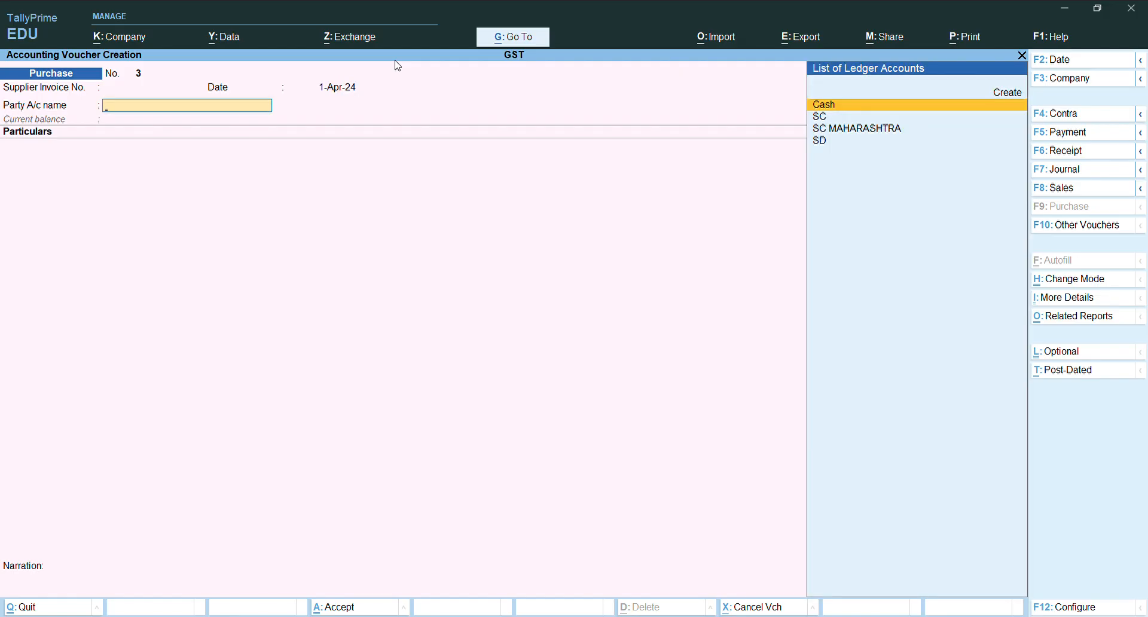
Choose SC as the party account, leaving the receipt details blank and accepting its existing party details.
key("Down")
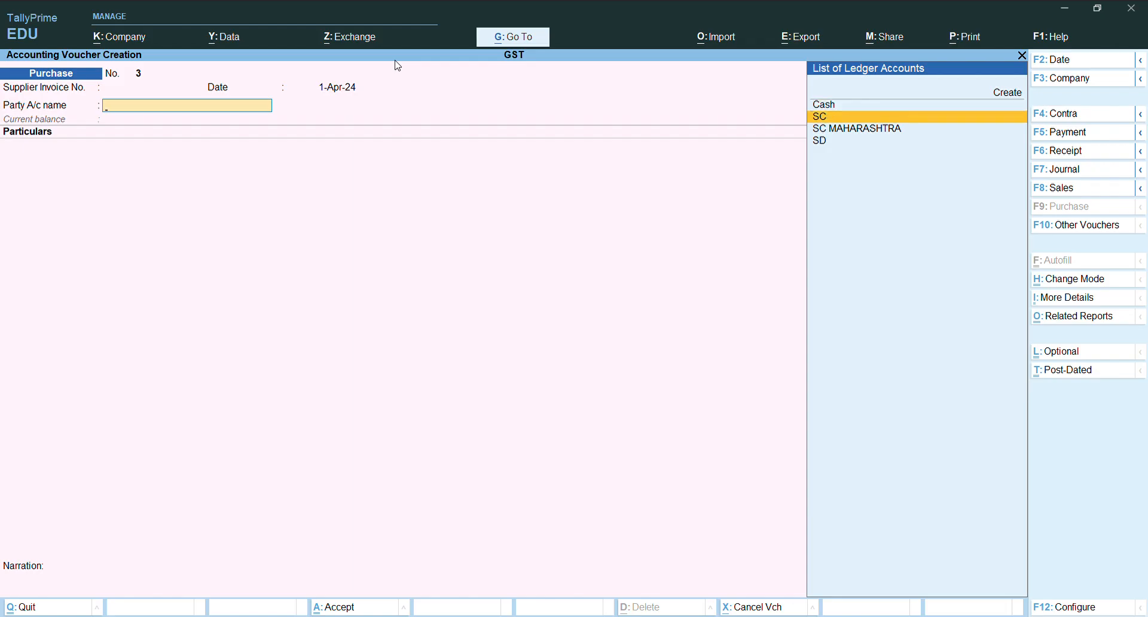
key("Return")
key("Return")
key("Return")
key("Return")
key("Return")
key("Return")
key("Return")
key("Return")
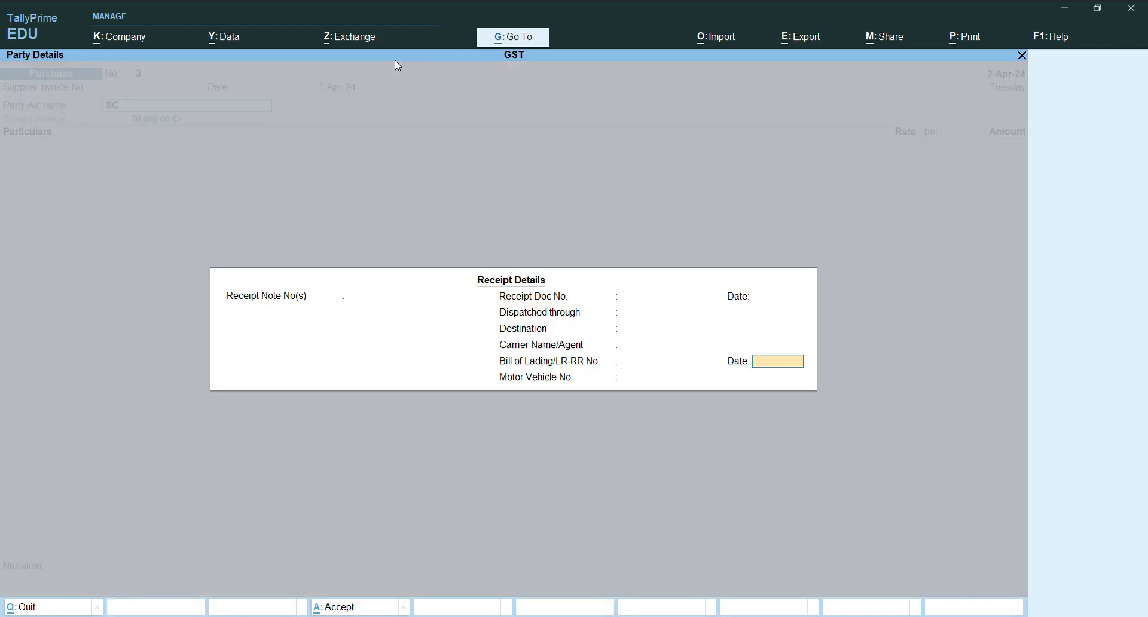
key("Return")
key("Return")
key("Return")
key("Return")
key("Return")
key("Return")
key("Return")
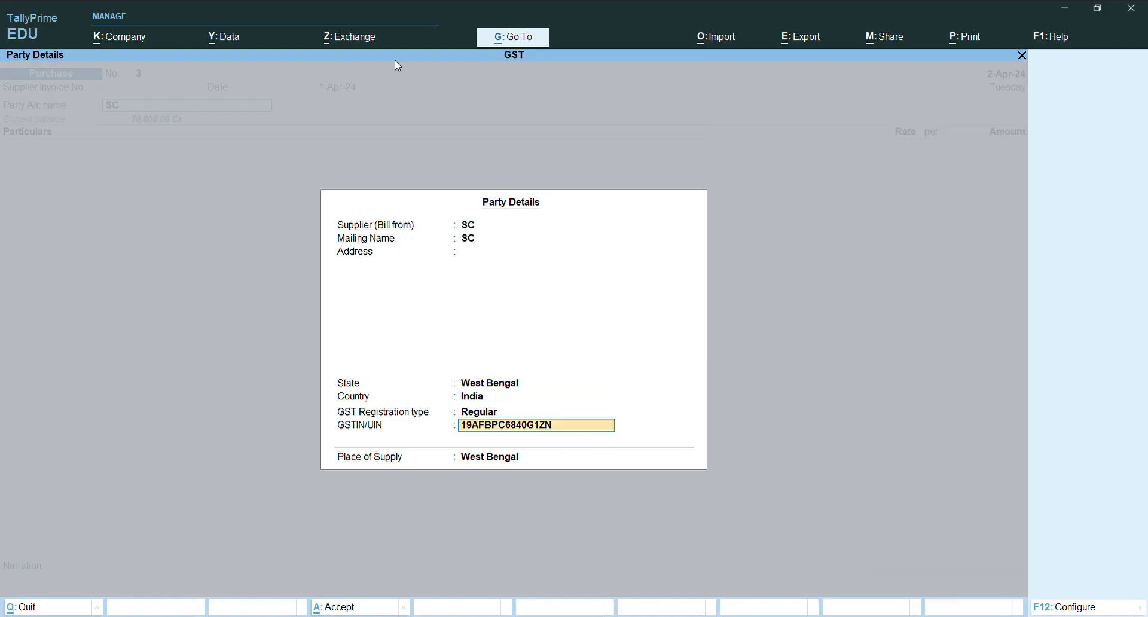
key("Return")
key("Return")
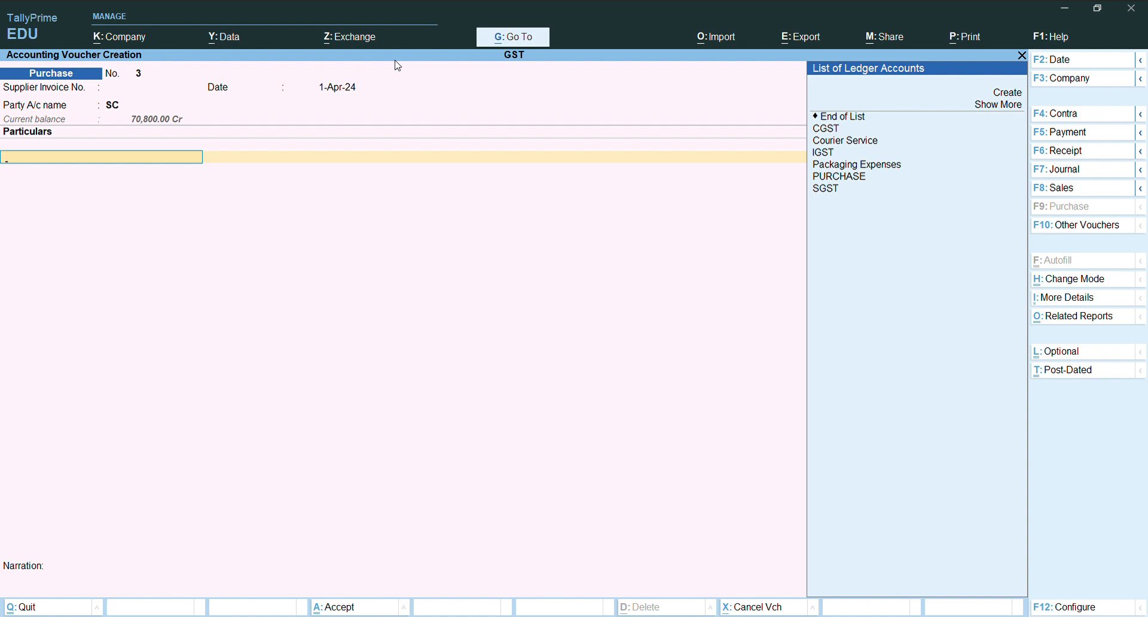
Add the Courier Service ledger as the first particular with an amount of 1,000.
key("Down")
key("Down")
key("Down")
key("Down")
key("Down")
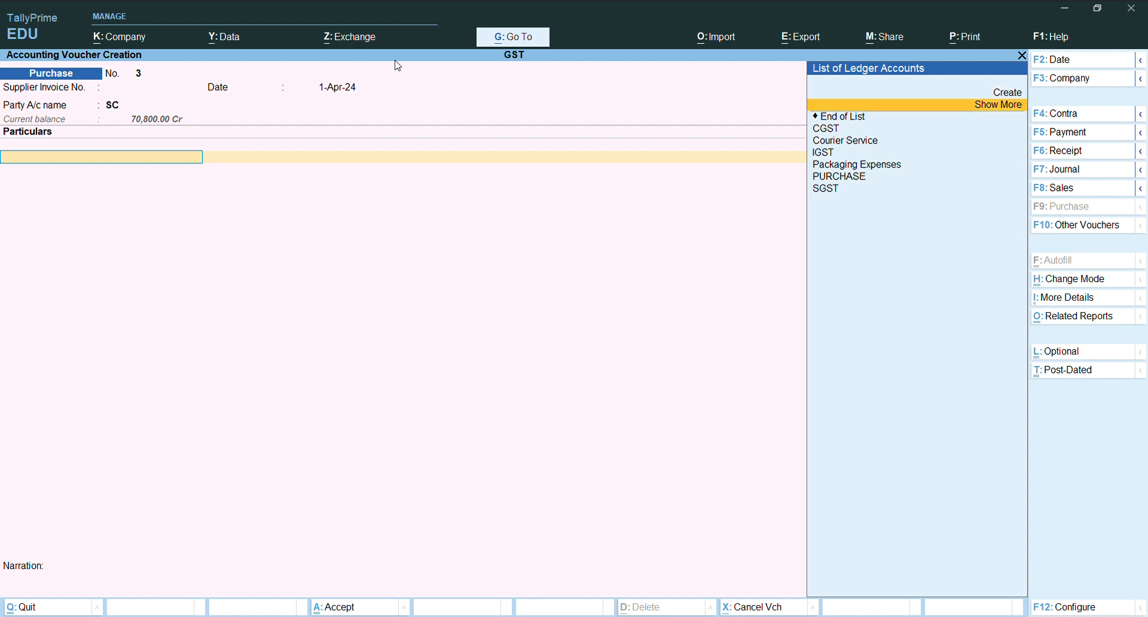
key("Return")
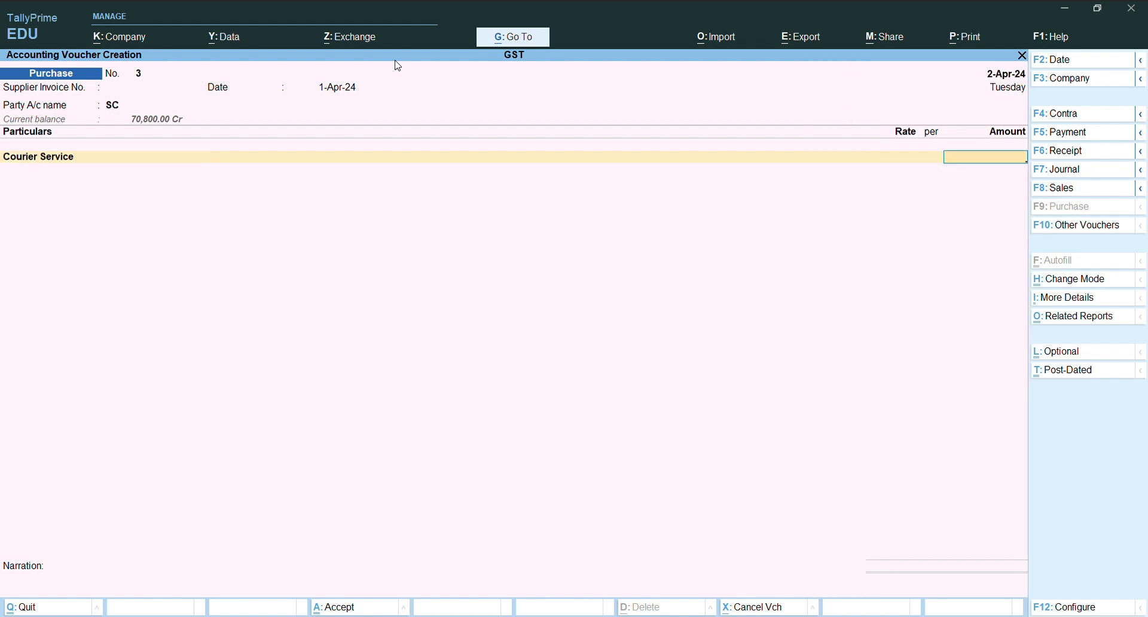
type("1000")
key("Return")
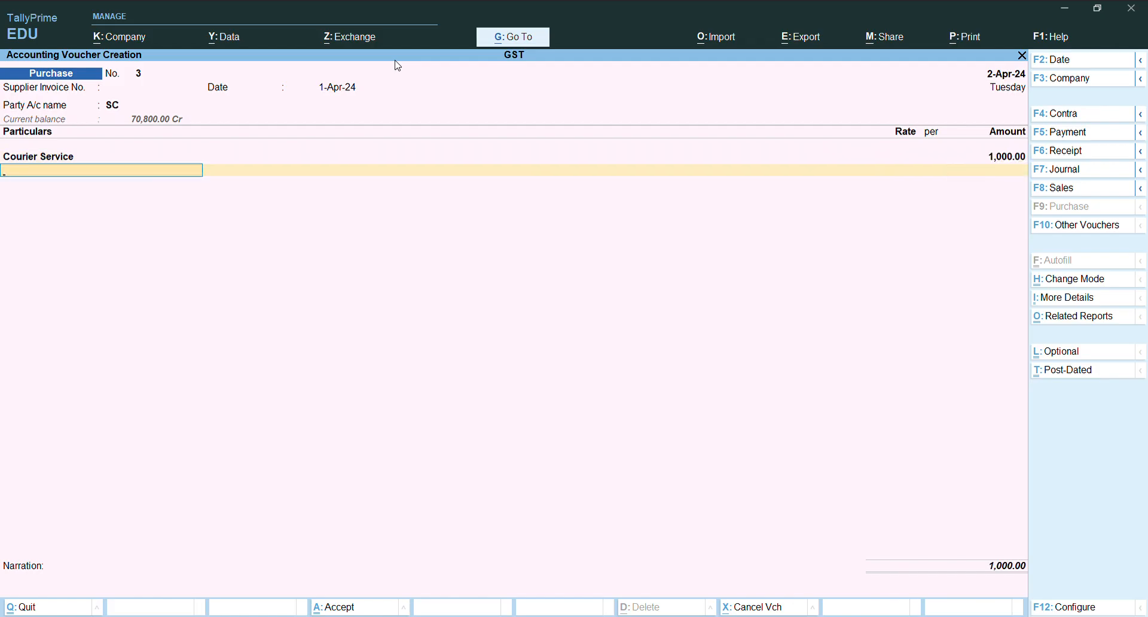
Add the CGST ledger below Courier Service and accept its calculated amount of 180.
key("Down")
key("Down")
key("Down")
key("Down")
key("Down")
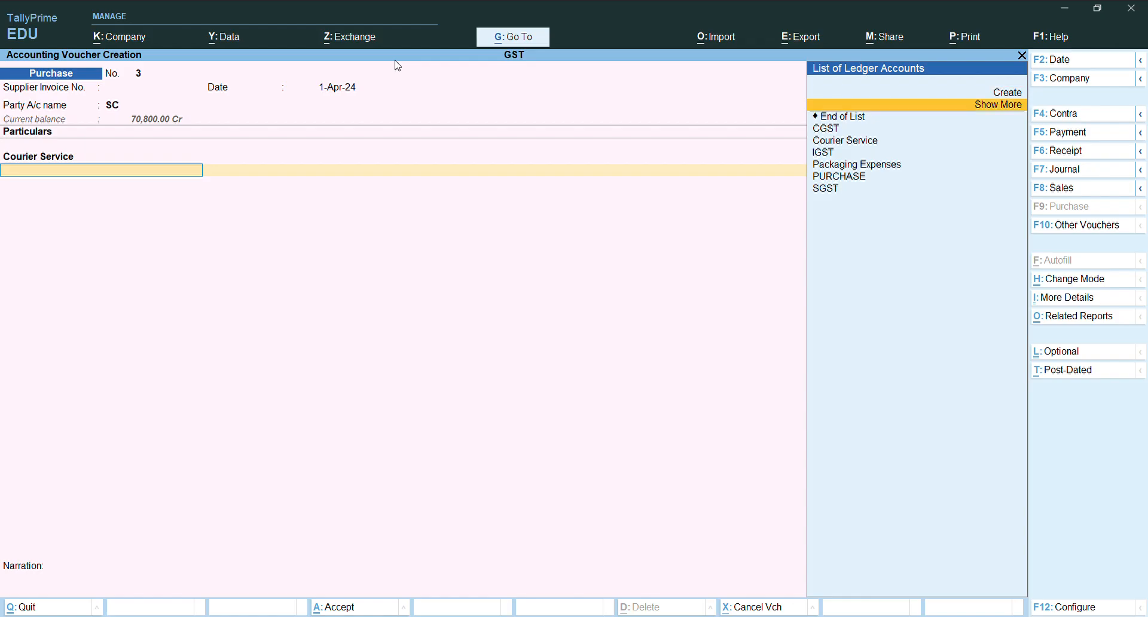
key("Return")
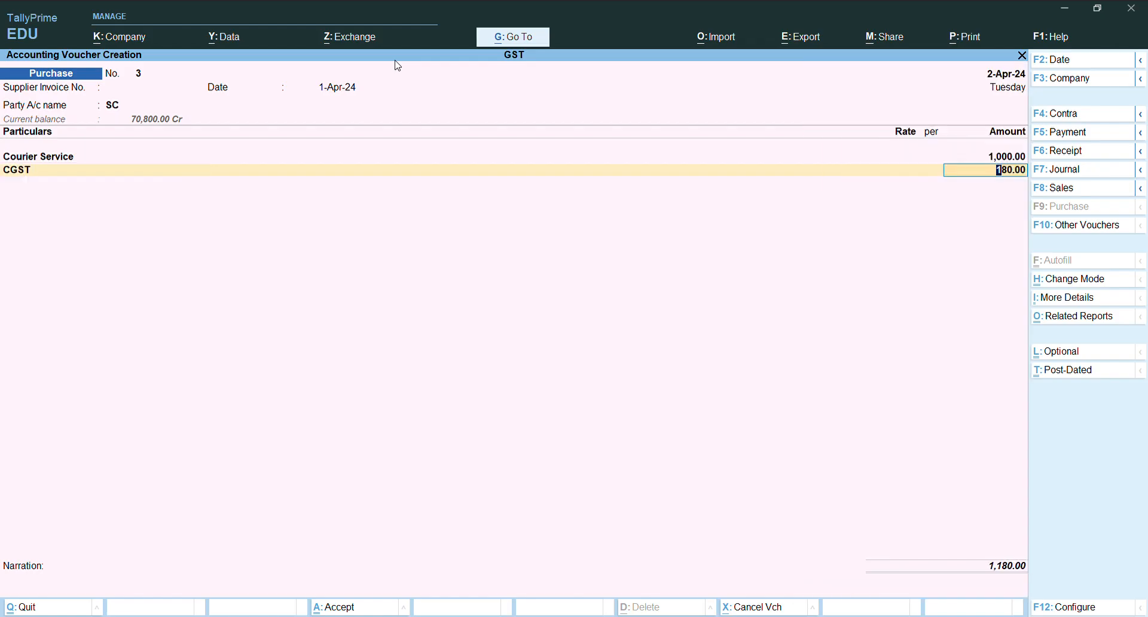
key("Return")
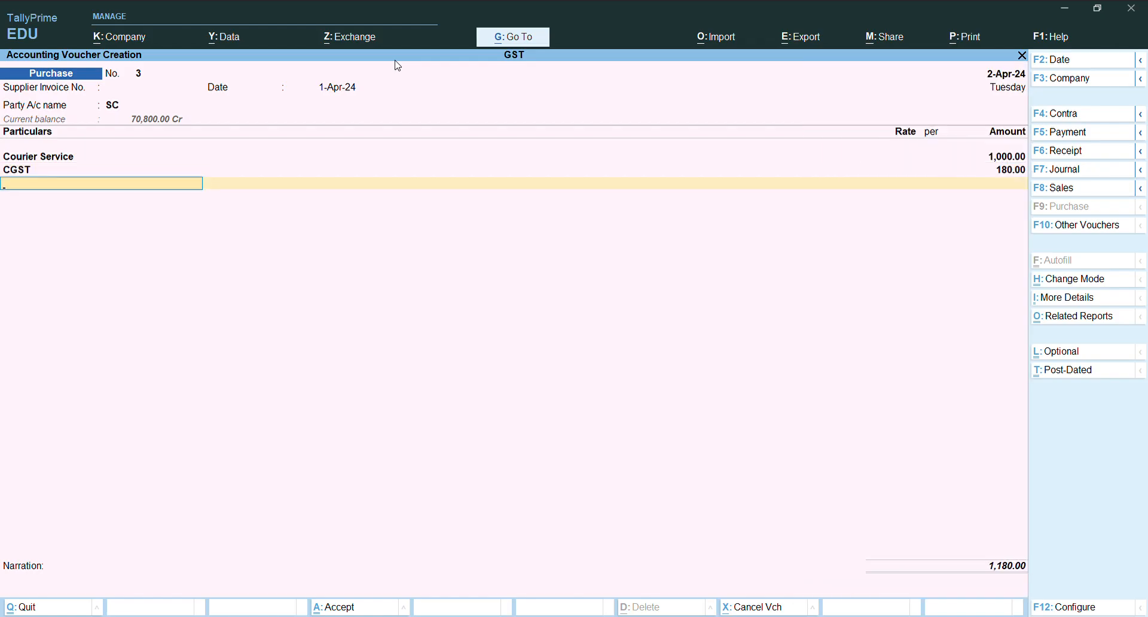
Add the SGST ledger below CGST and accept its calculated amount of 180.
key("Down")
key("Down")
key("Down")
key("Down")
key("Down")
key("Down")
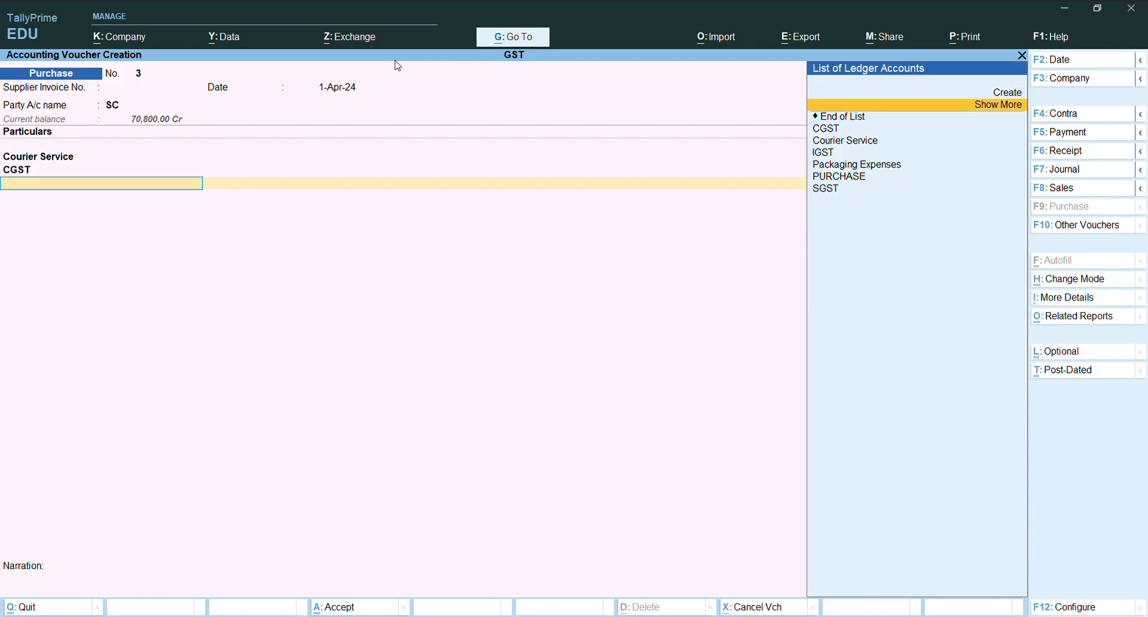
key("Return")
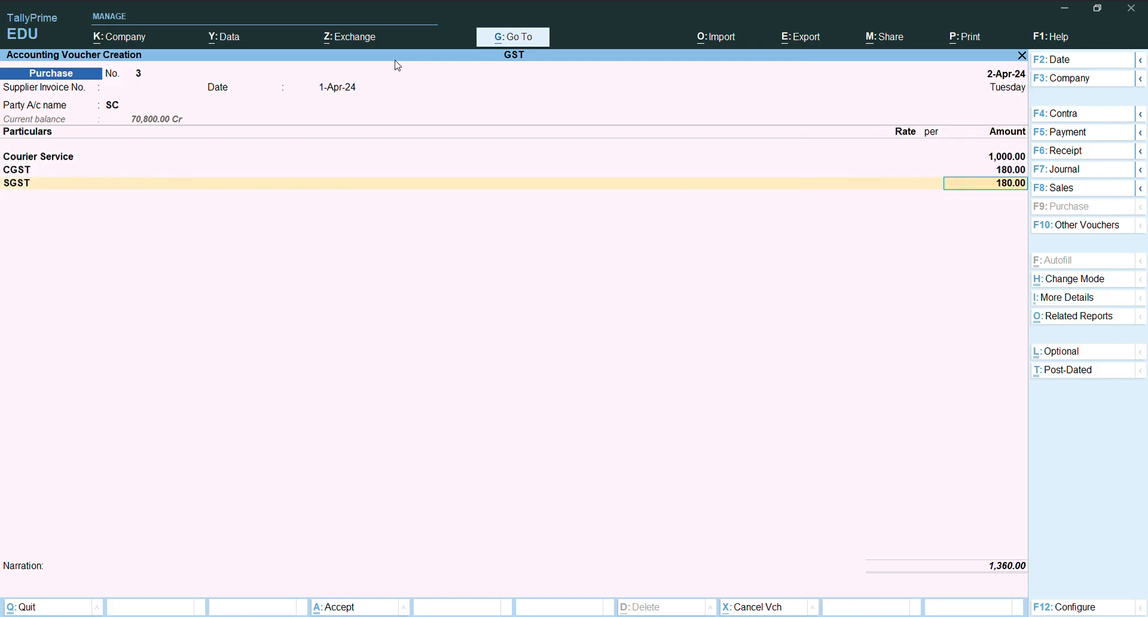
key("Return")
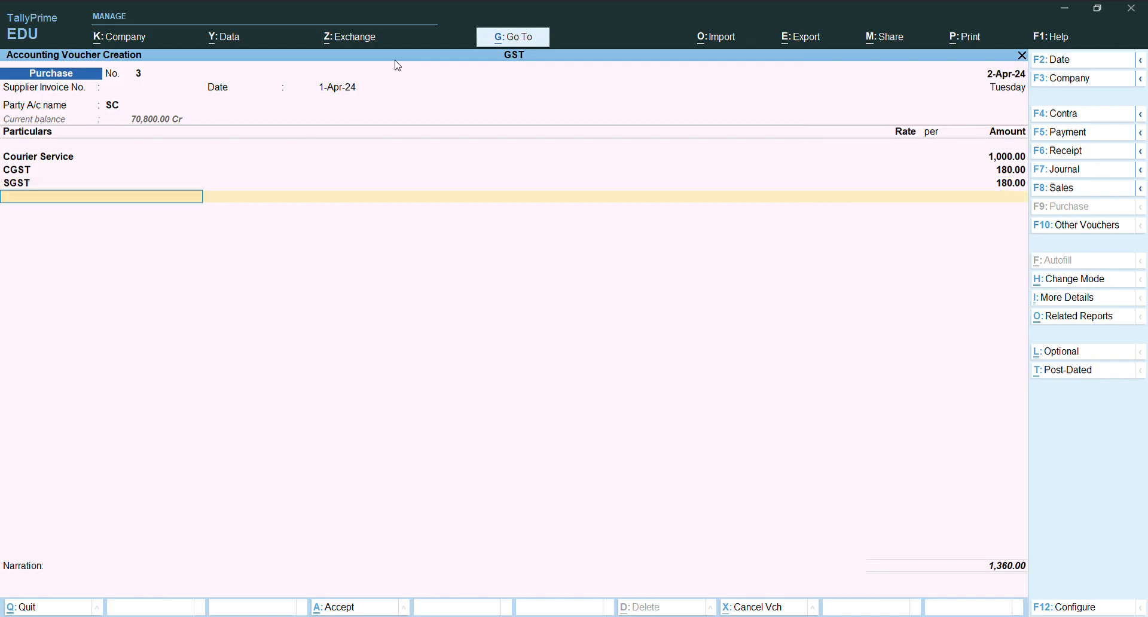
Allocate the 1,360 bill for SC as New Ref 3 and save the purchase voucher without a narration.
key("Return")
key("Return")
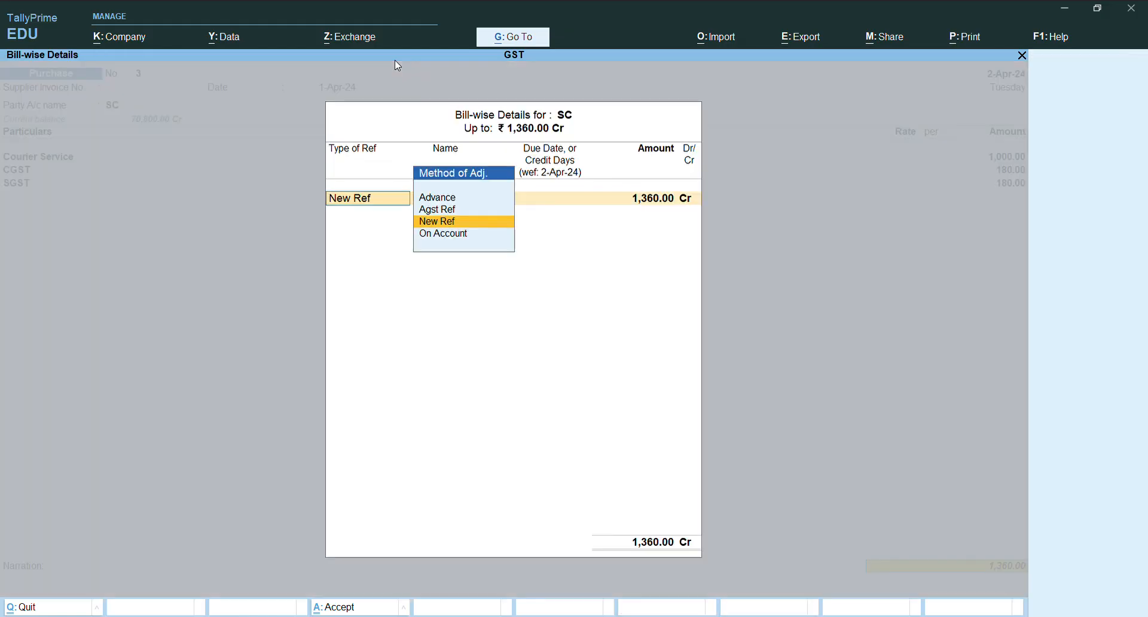
key("Return")
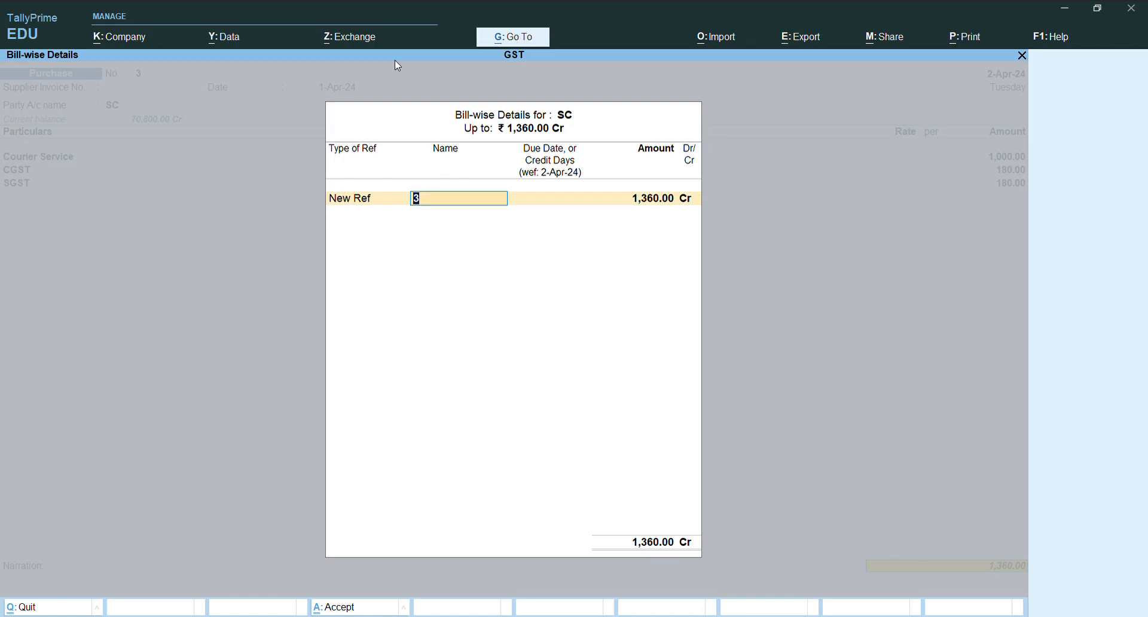
key("Return")
key("Return")
key("Return")
key("Return")
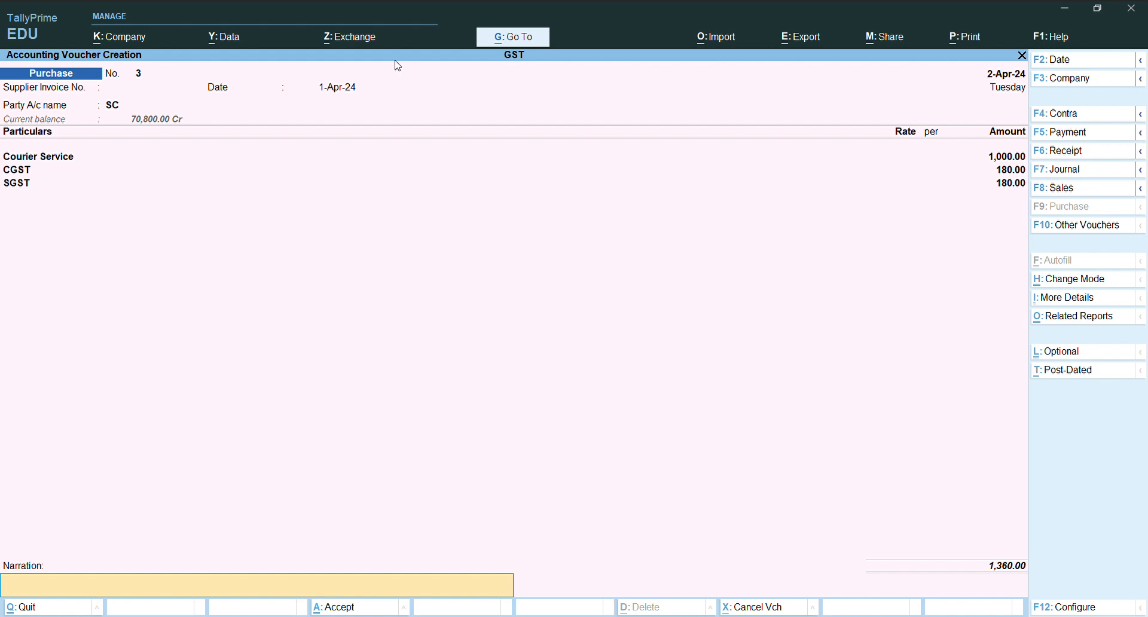
key("Return")
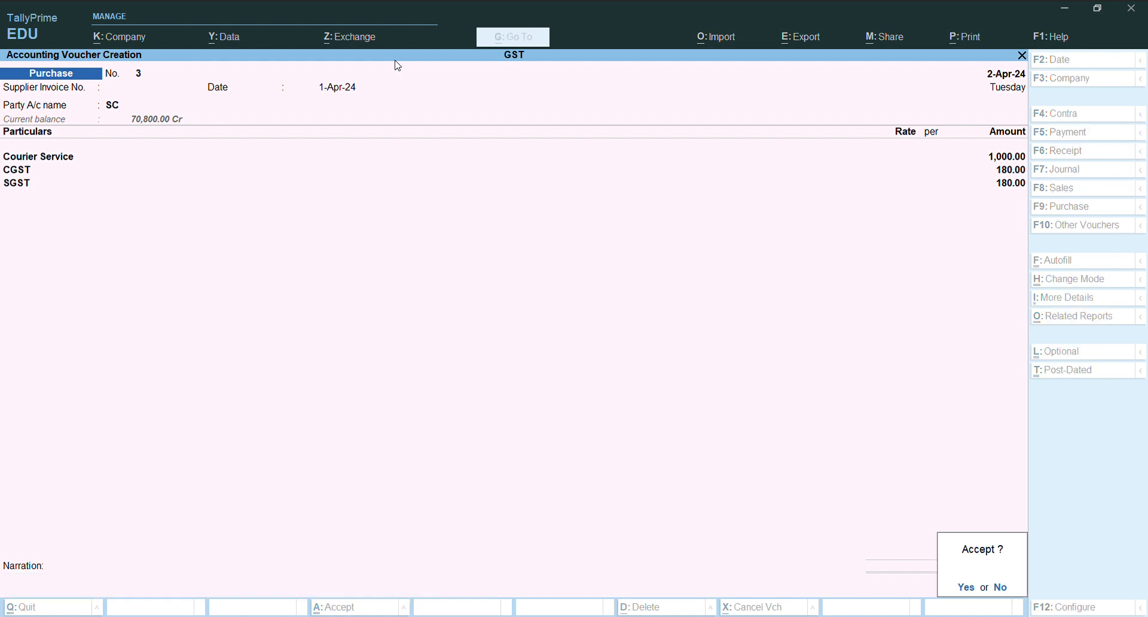
key("Return")
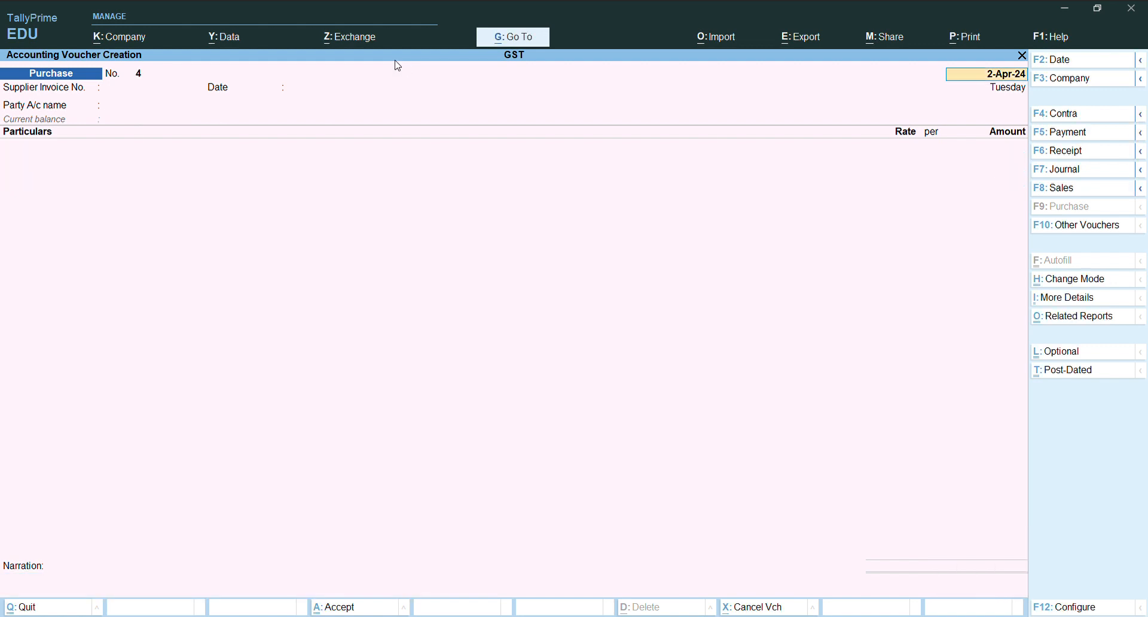
Leave purchase voucher creation and bring up the list of additional reports.
key("Escape")
key("Return")
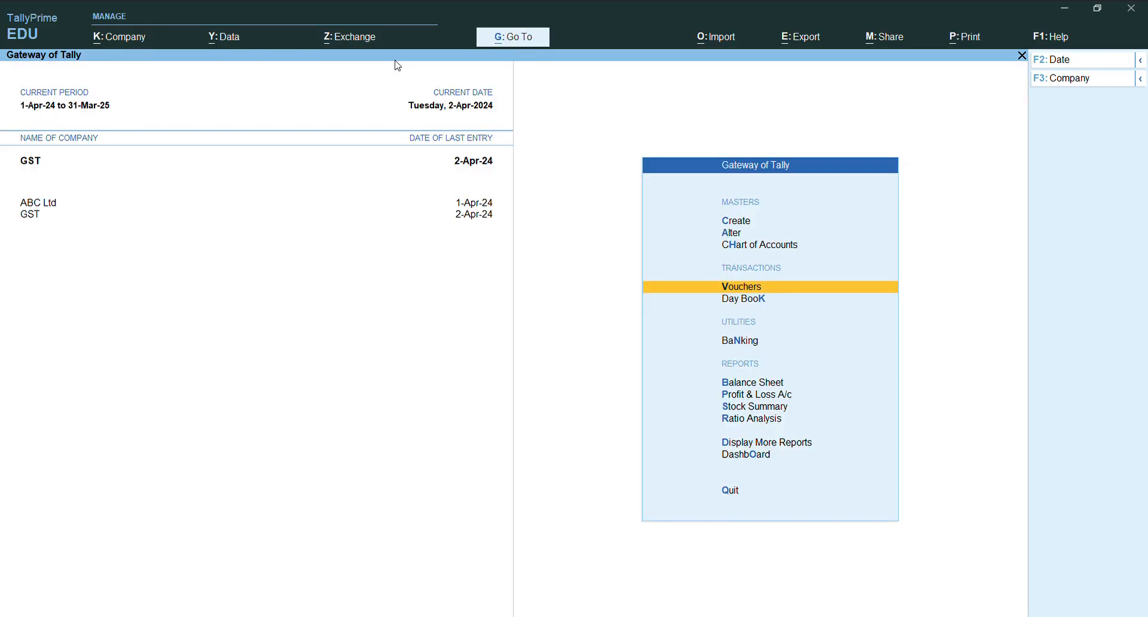
key("Down")
key("Down")
key("Down")
key("Down")
key("Down")
key("Down")
key("Down")
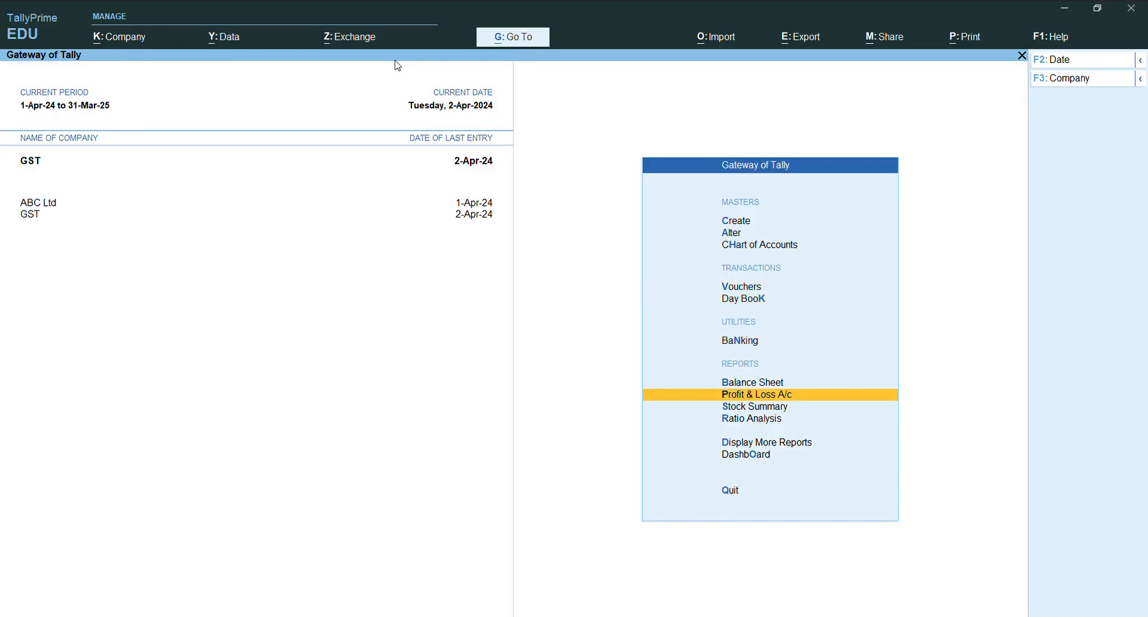
key("Return")
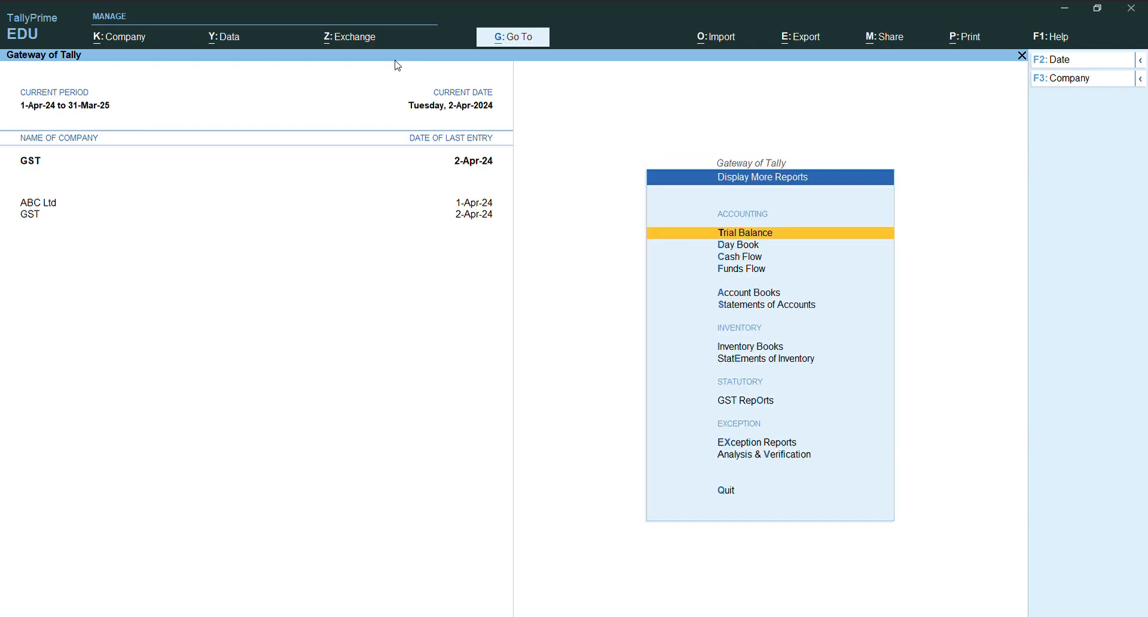
Open the GSTR-2A Reconciliation report from the GST reports.
key("Down")
key("Down")
key("Down")
key("Down")
key("Down")
key("Down")
key("Down")
key("Down")
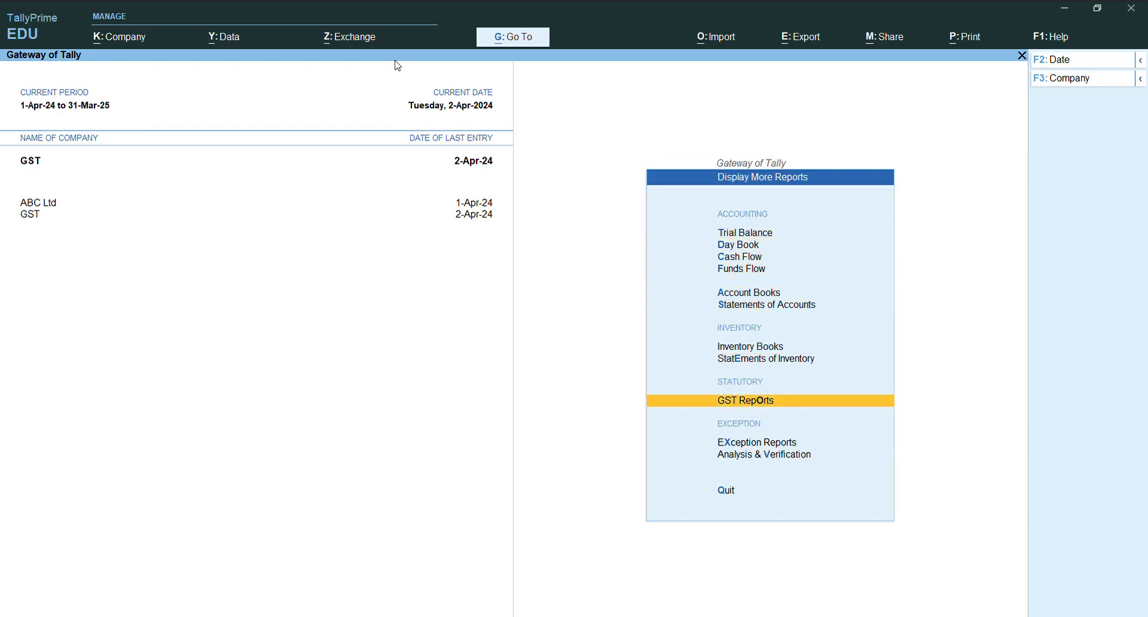
key("Return")
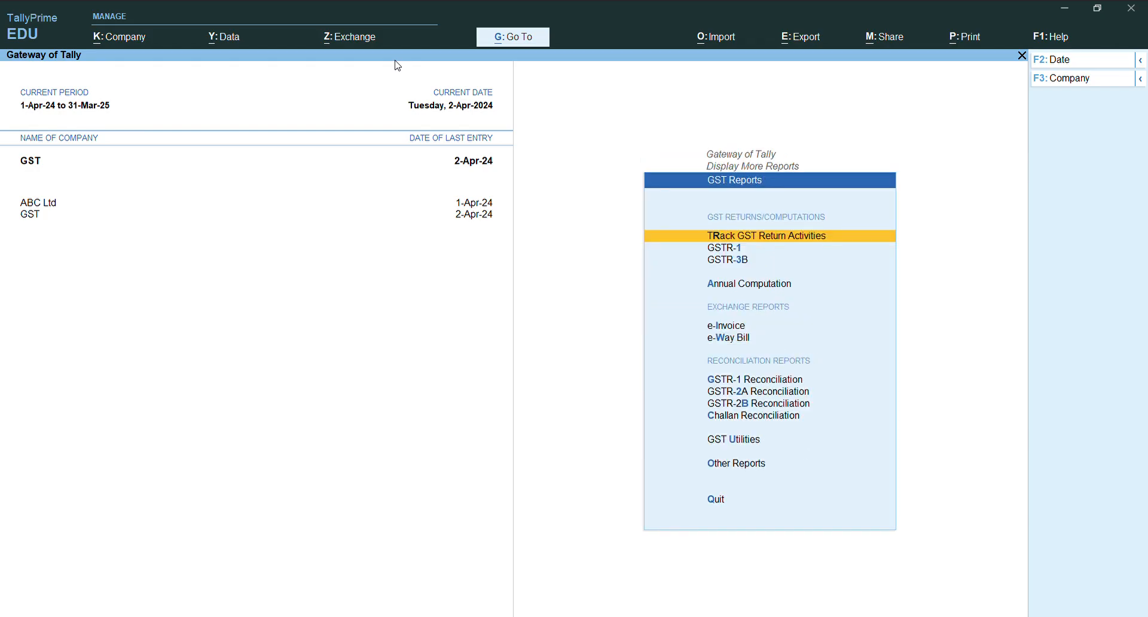
key("Down")
key("Down")
key("Down")
key("Down")
key("Down")
key("Down")
key("Down")
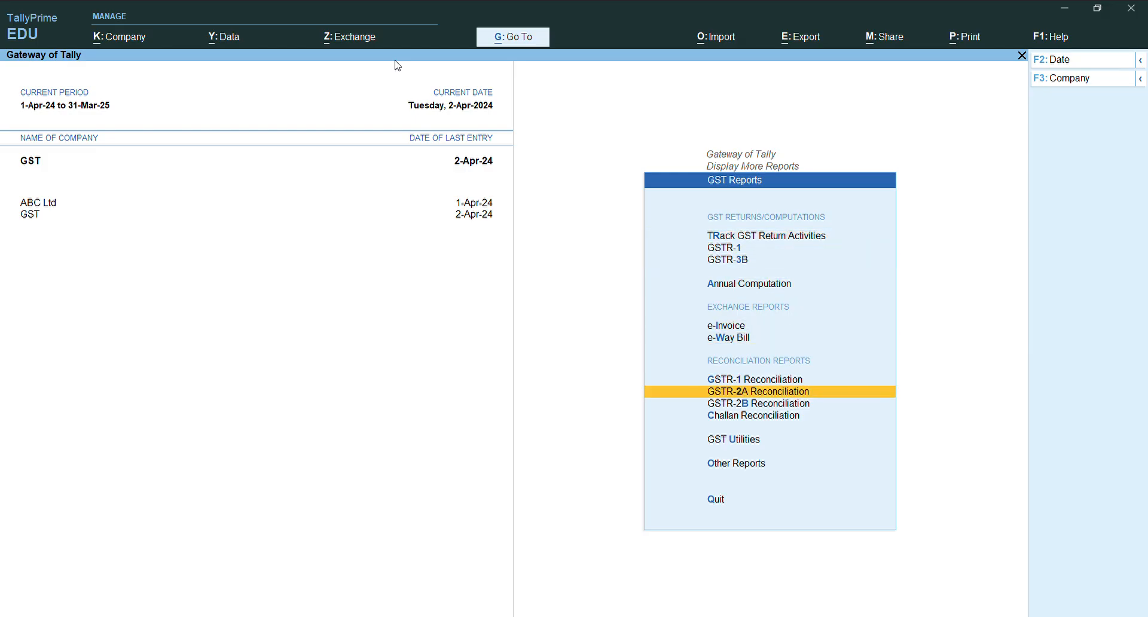
key("Return")
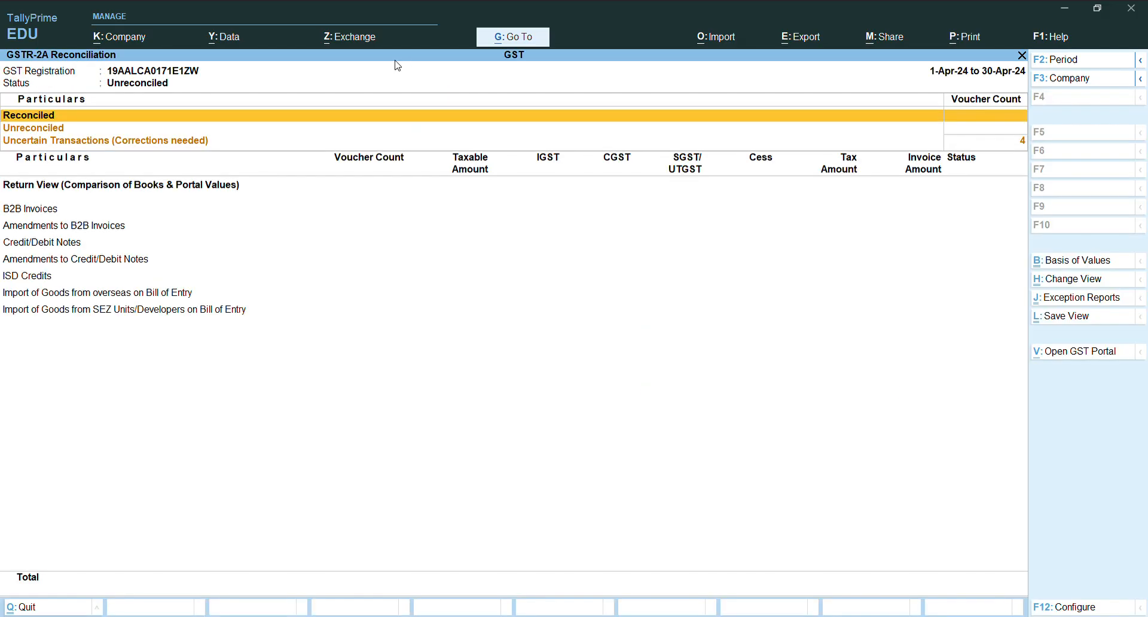
Examine the uncertain transactions whose supplier debit/credit note number is incorrect or not specified, and return to the exception summary.
key("Down")
key("Down")
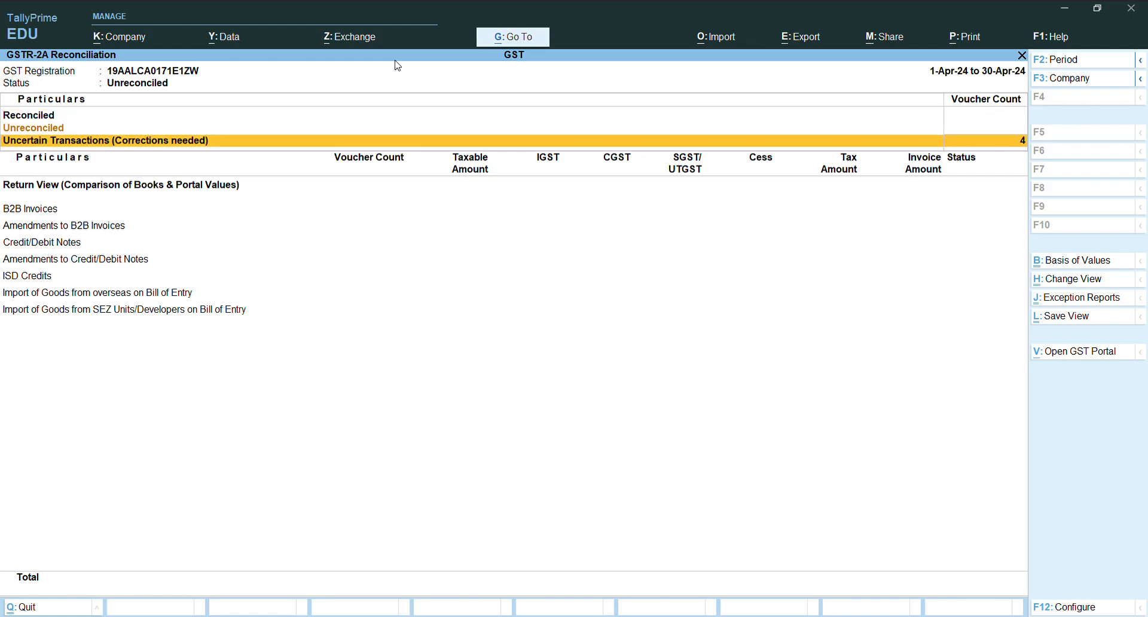
key("Return")
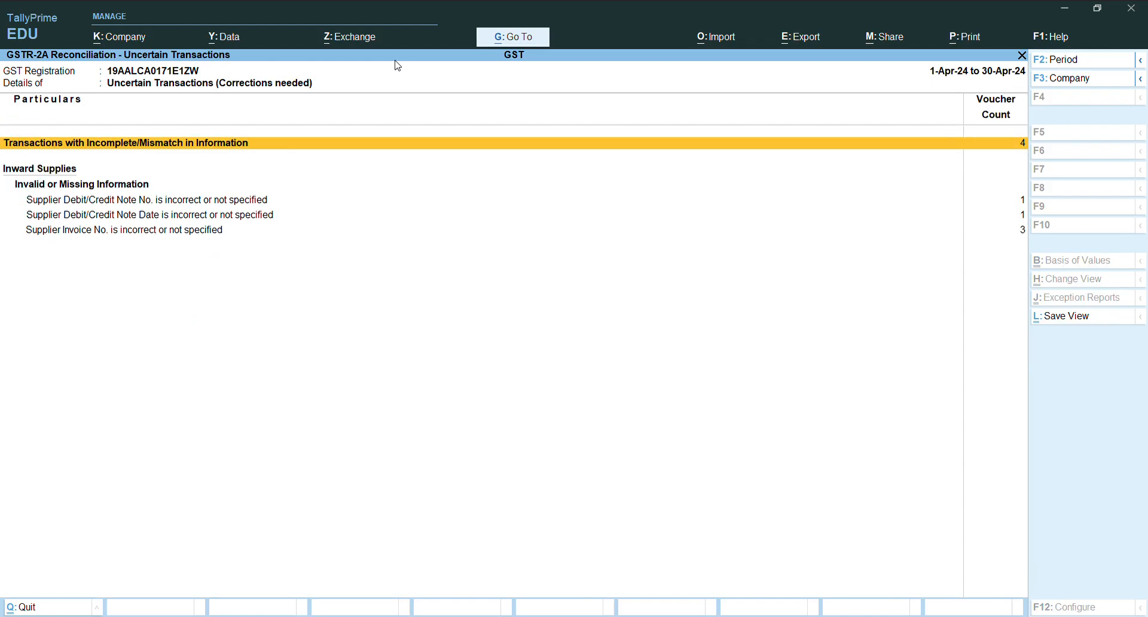
key("Down")
key("Down")
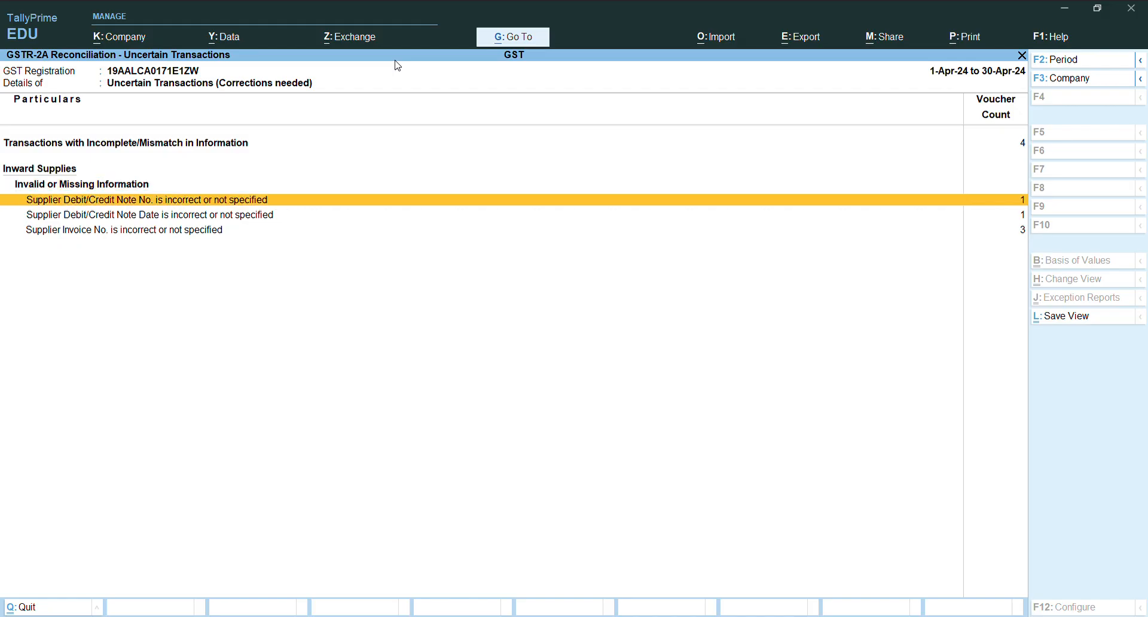
key("Return")
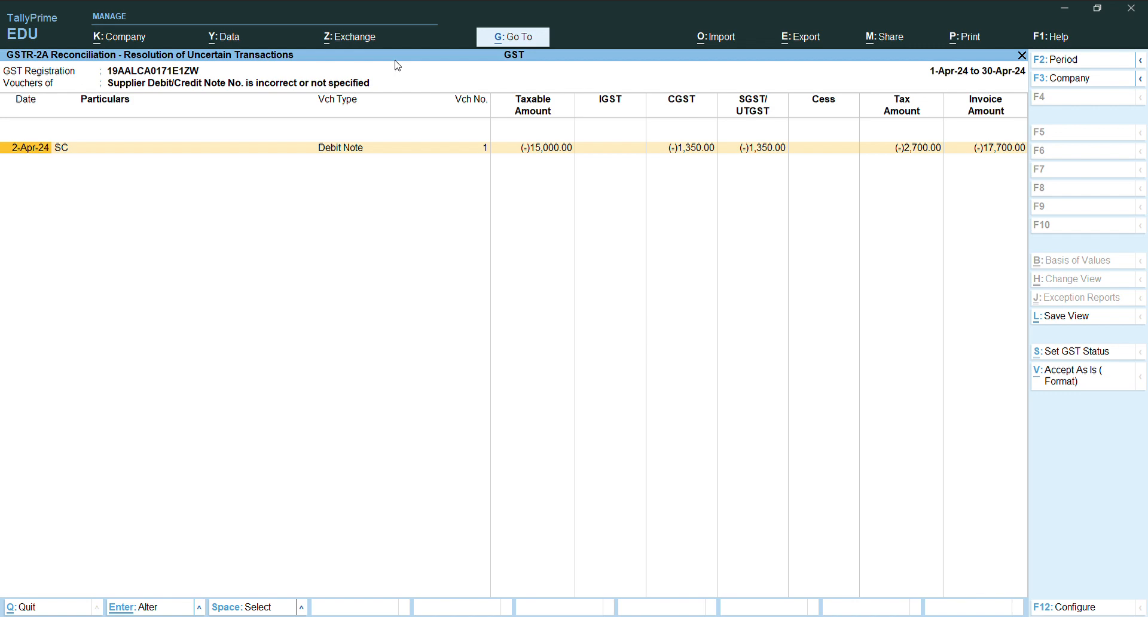
key("Escape")
List all transactions with incomplete or mismatched information and open the SC Purchase voucher no. 3 for alteration.
key("Up")
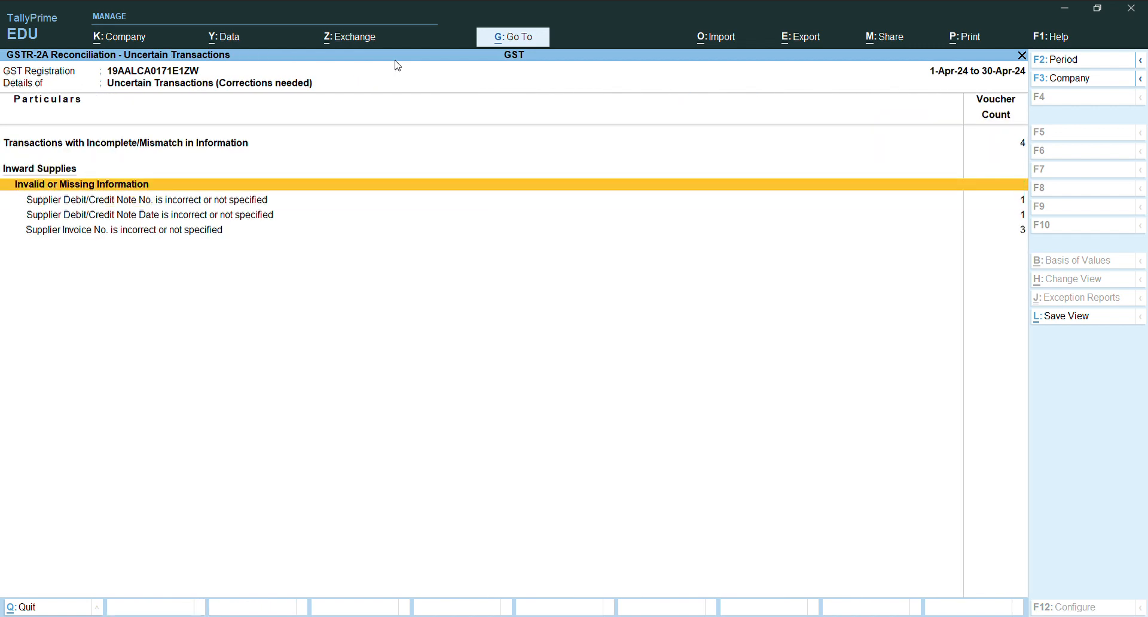
key("Up")
key("Return")
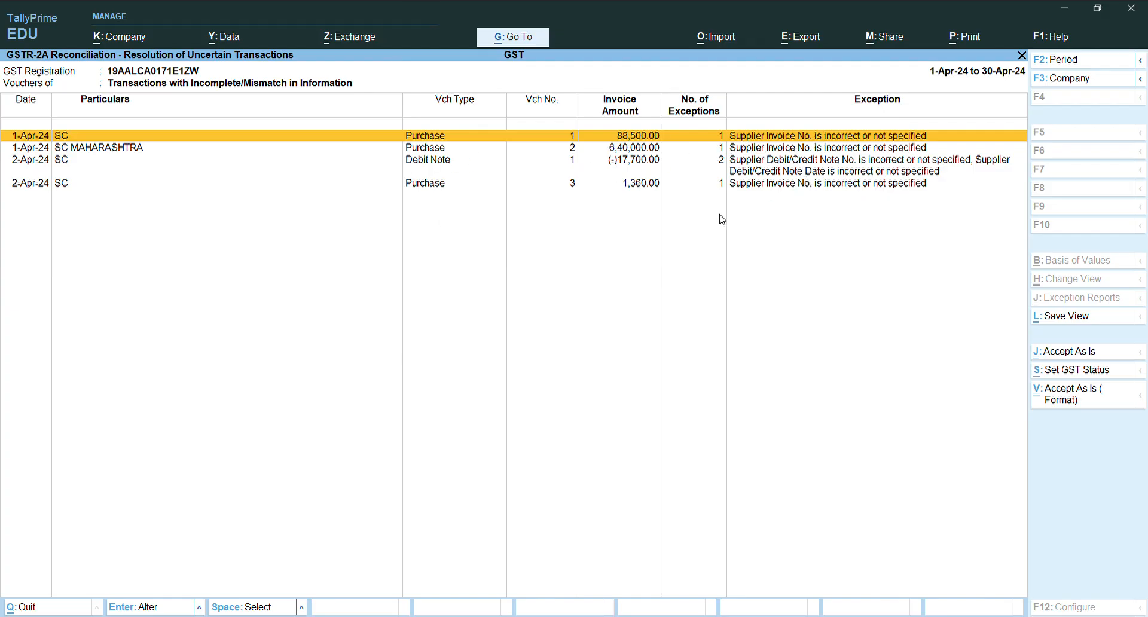
left_click(410, 186)
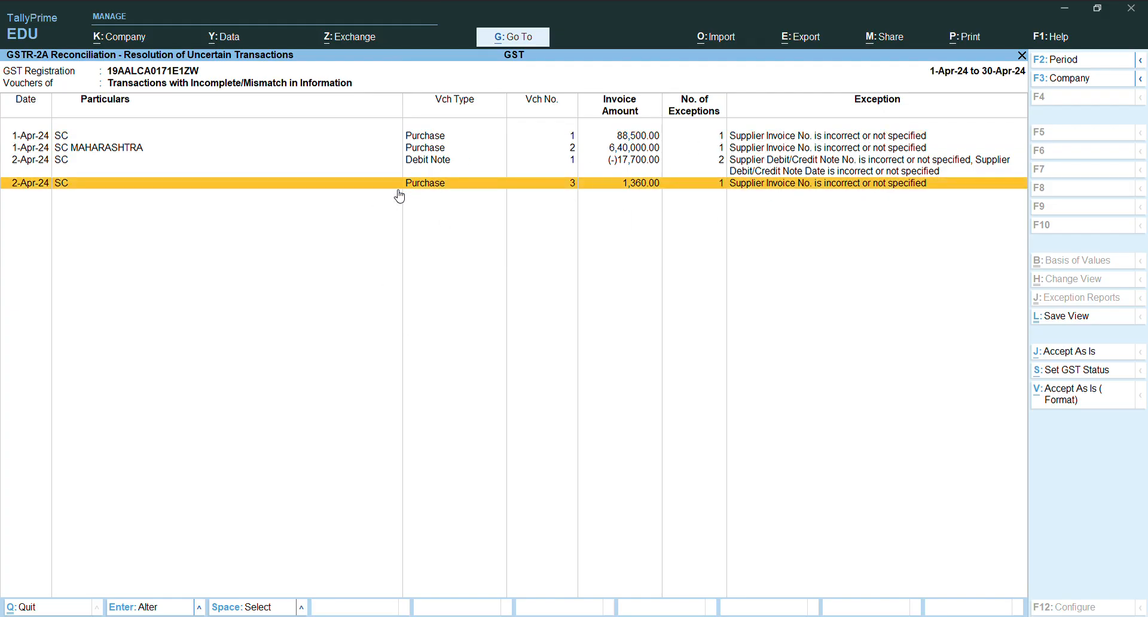
left_click(708, 190)
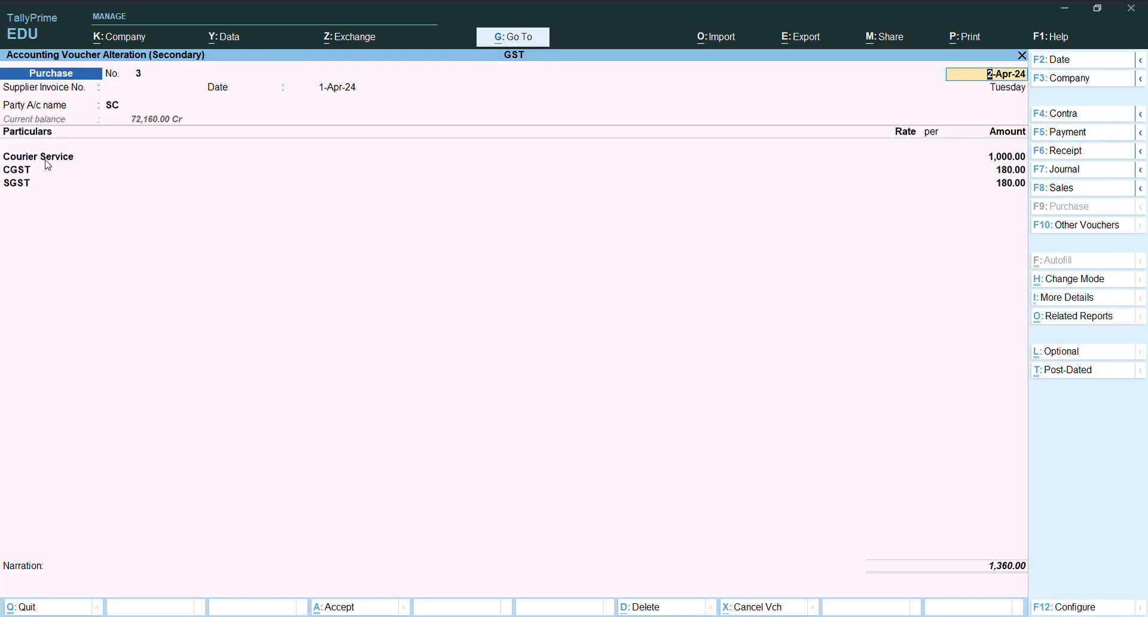